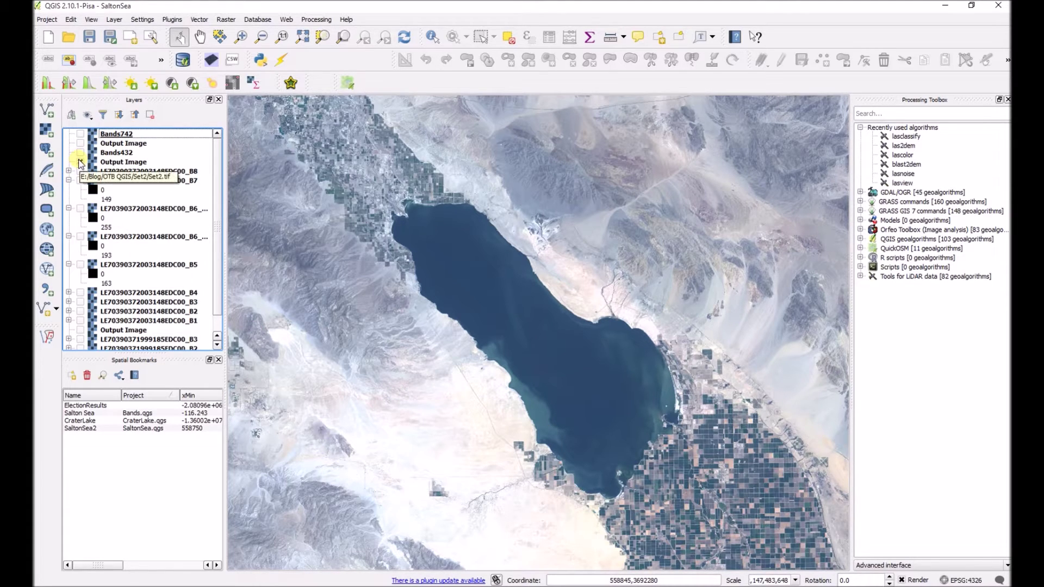
Preview Bands432, then Bands742, and finish with only the natural-colour Output Image visible.
click(81, 154)
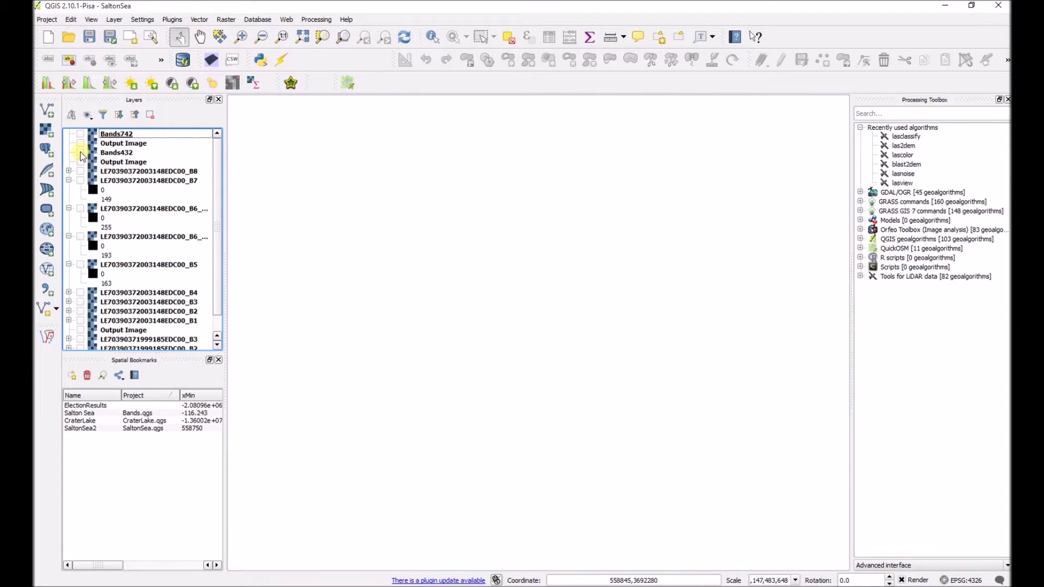
click(80, 153)
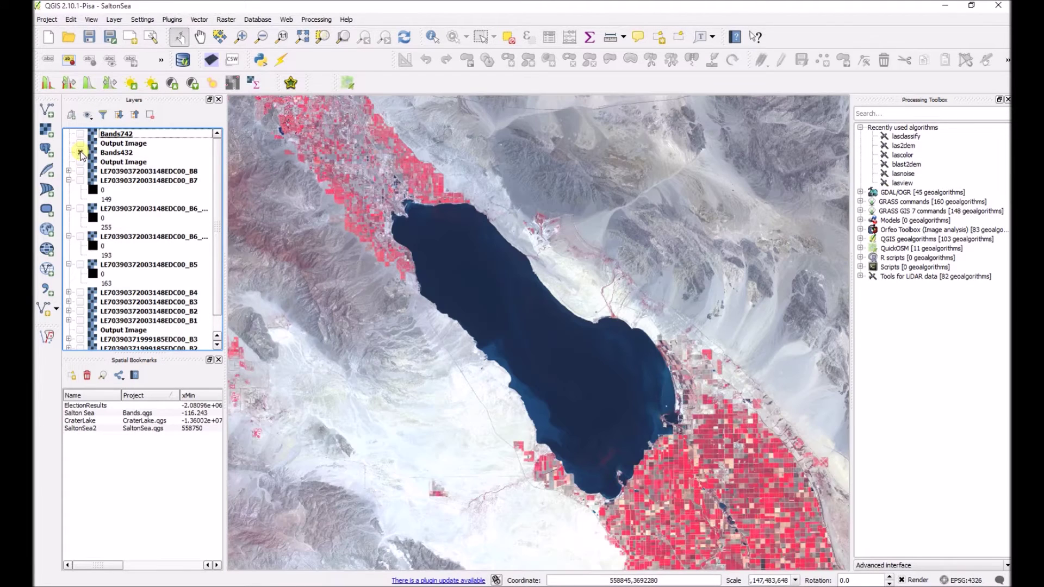
click(81, 153)
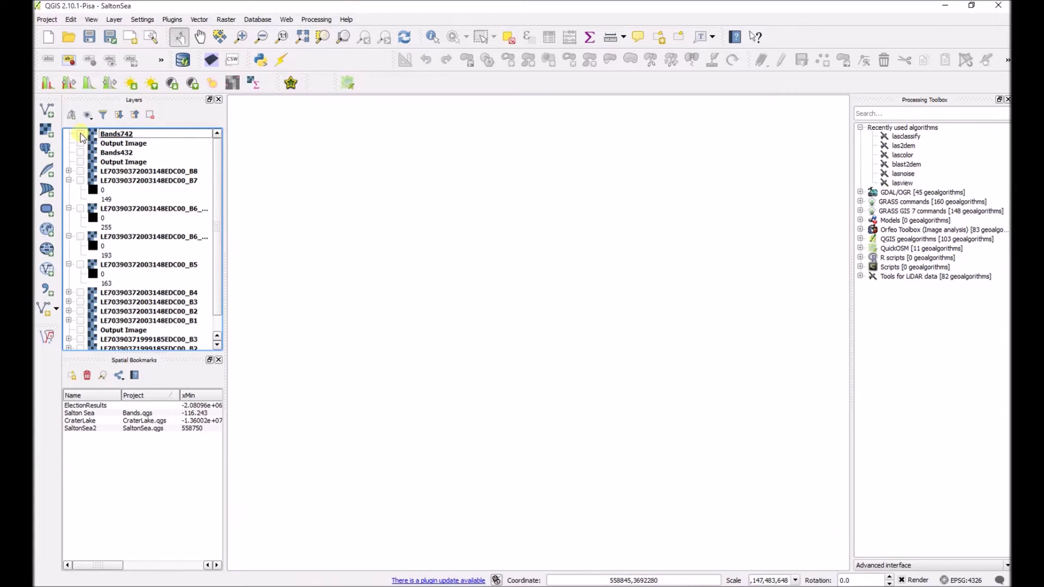
click(81, 134)
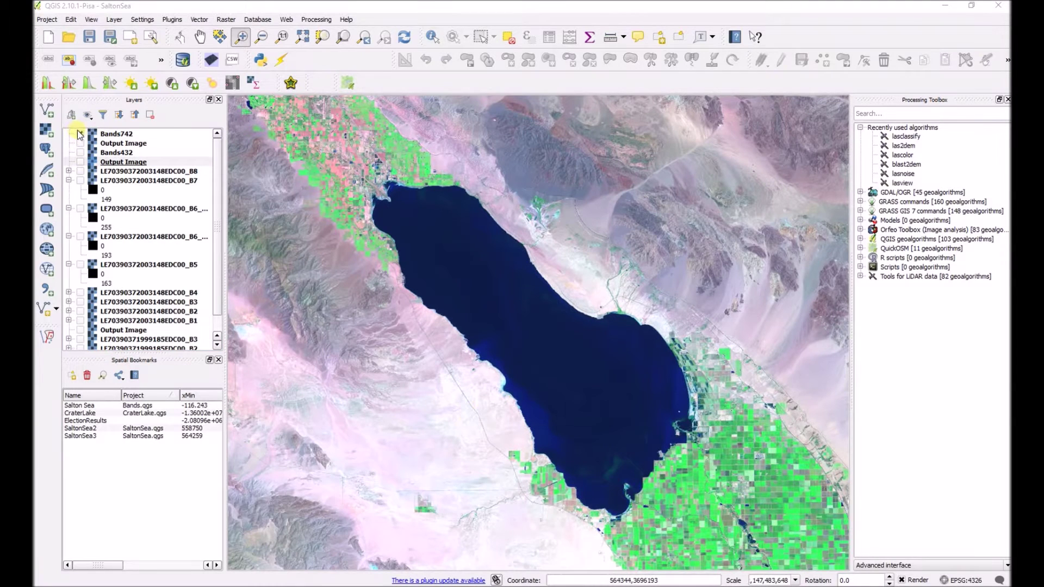
click(80, 134)
click(81, 163)
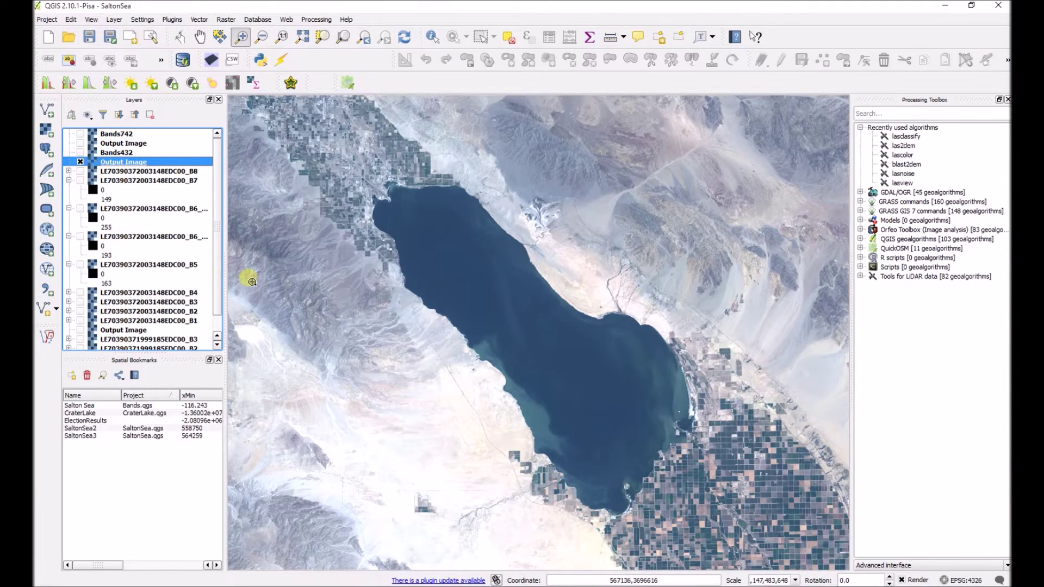
Start a new print composer from the Project menu named 'Map of Salton Sea'.
click(47, 20)
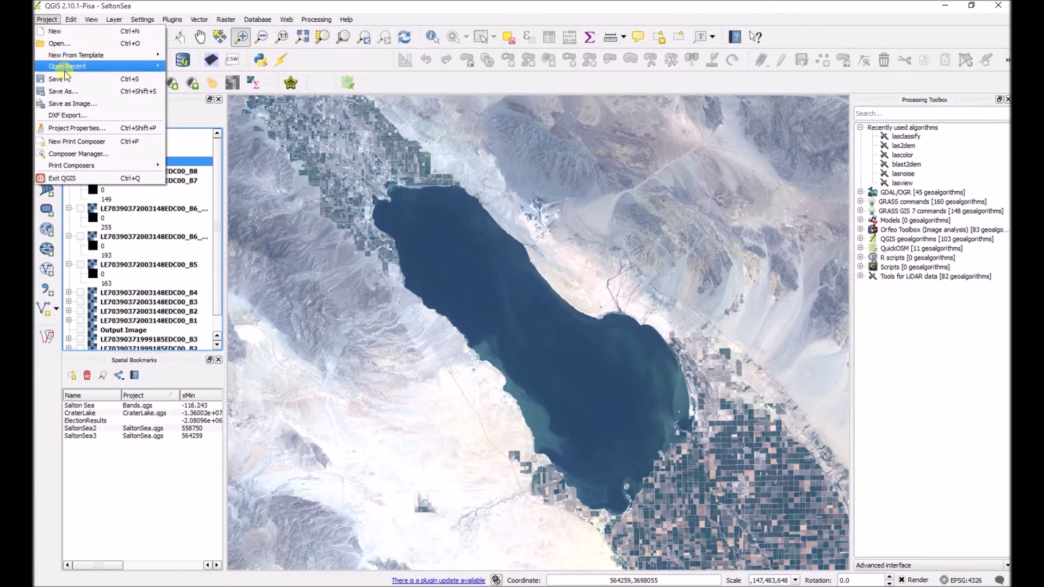
click(74, 142)
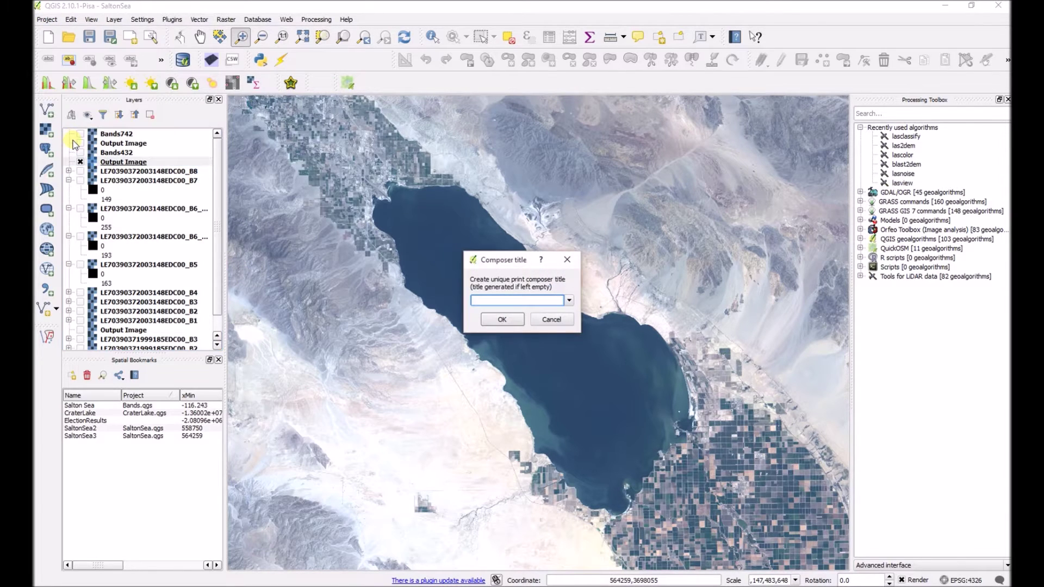
text(Map of Salton Sea)
key(Return)
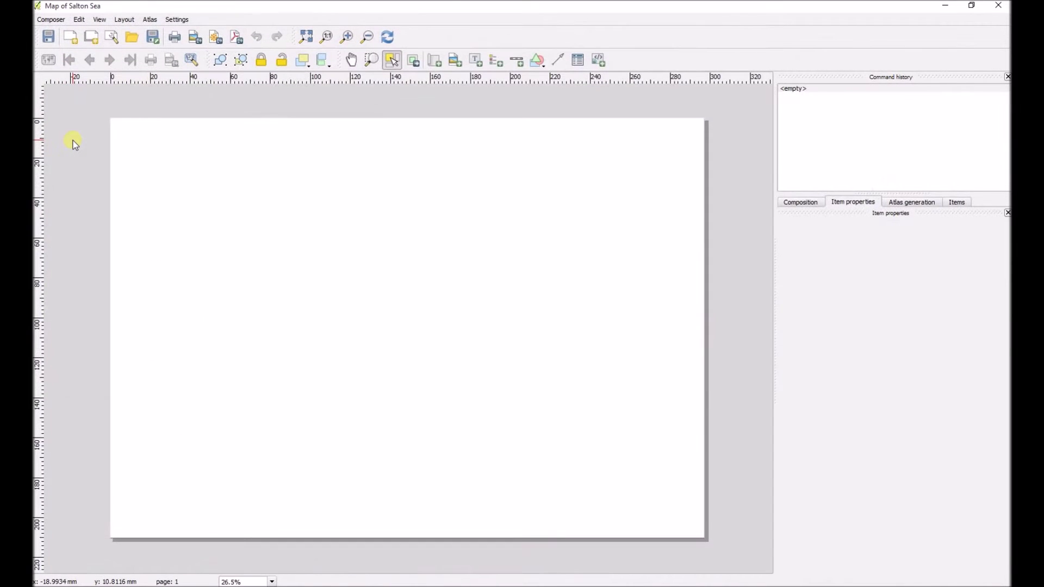
click(98, 22)
Turn on Show Grid and Snap to Grid for the composer page.
click(122, 107)
click(100, 19)
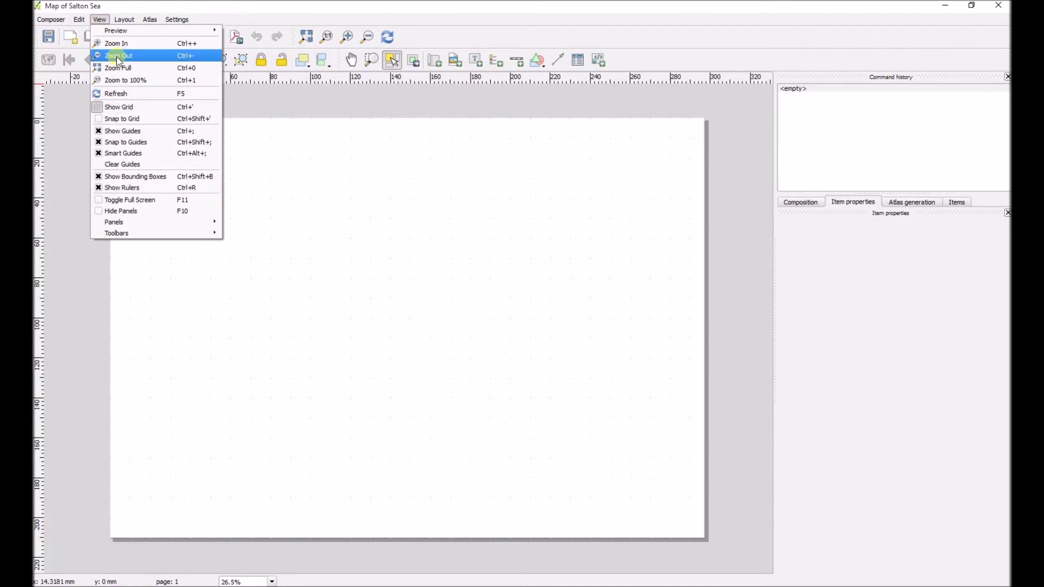
click(125, 118)
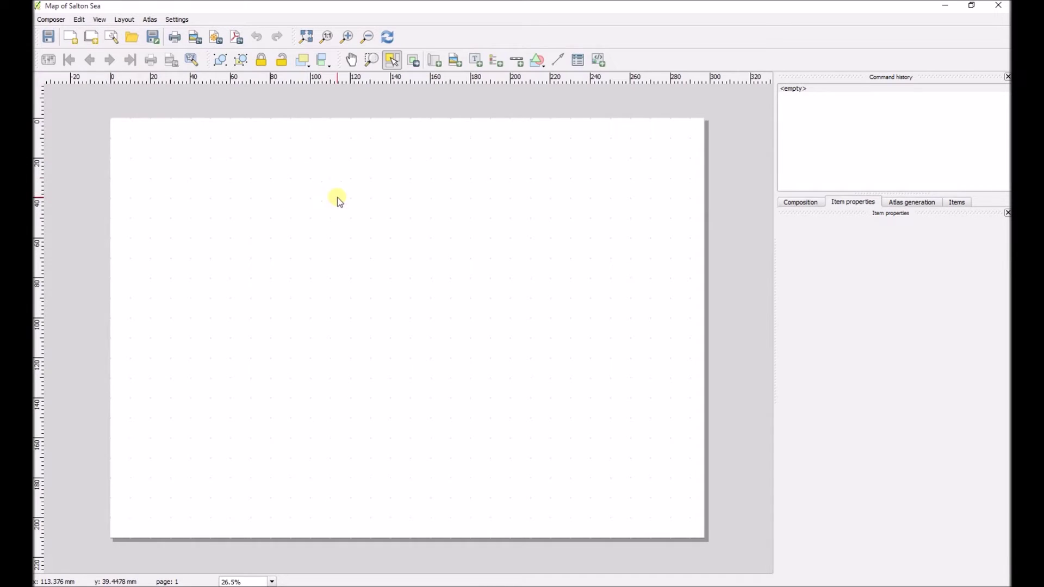
Set the page to the A3 (297x420 mm) preset and zoom out to the full page.
click(788, 207)
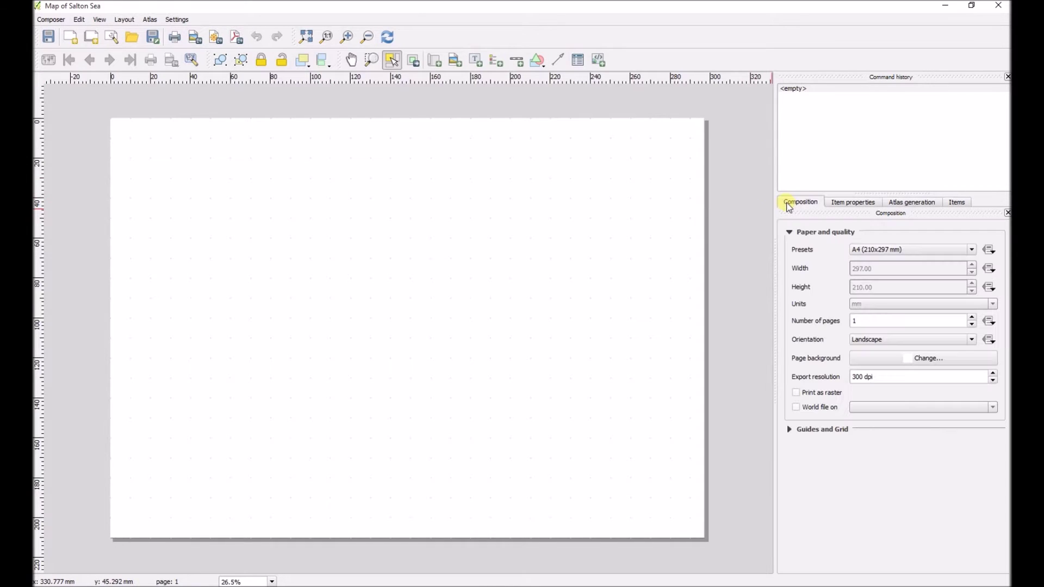
click(864, 249)
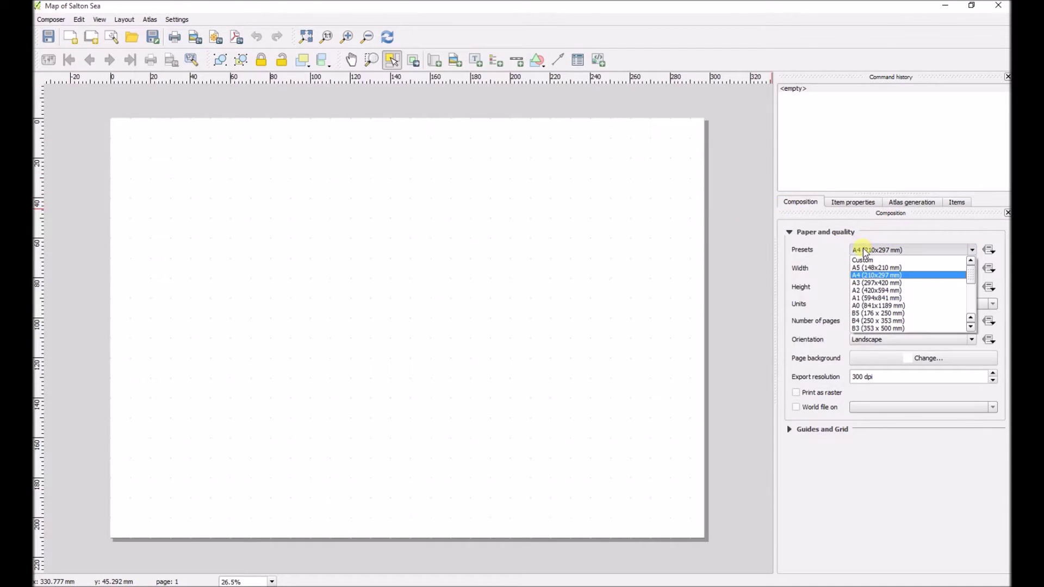
click(873, 283)
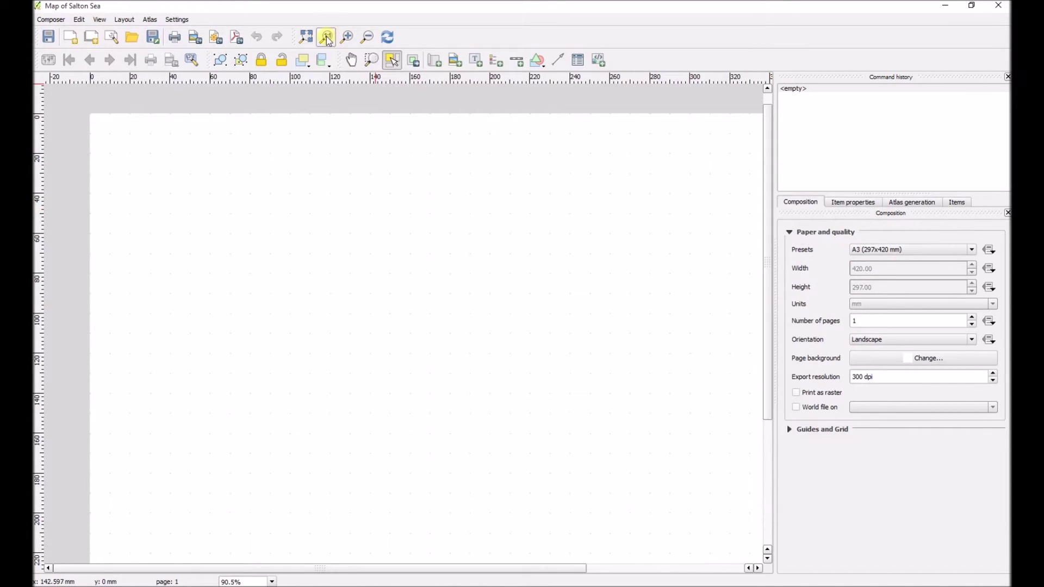
click(367, 37)
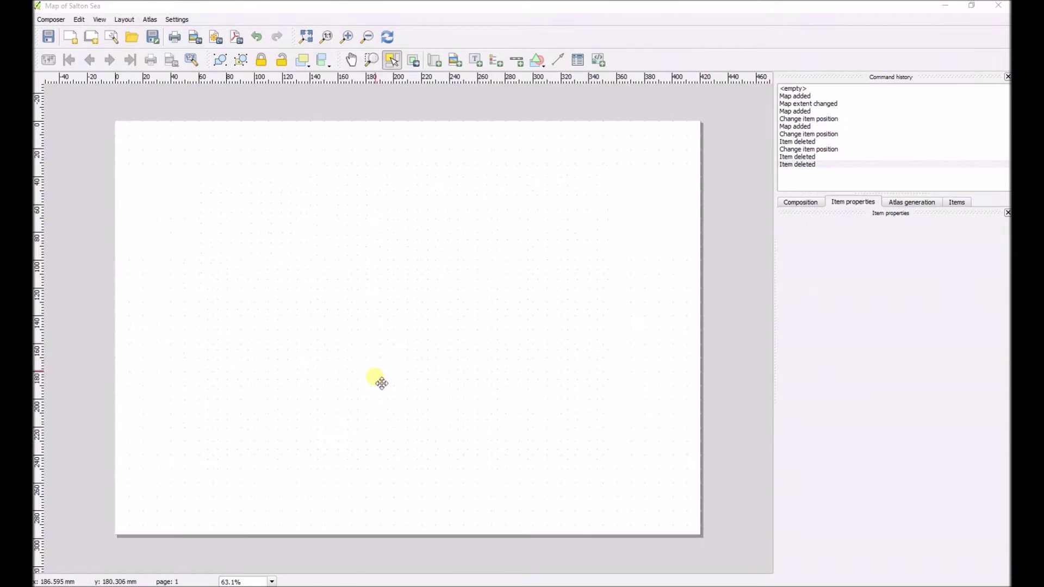
click(434, 60)
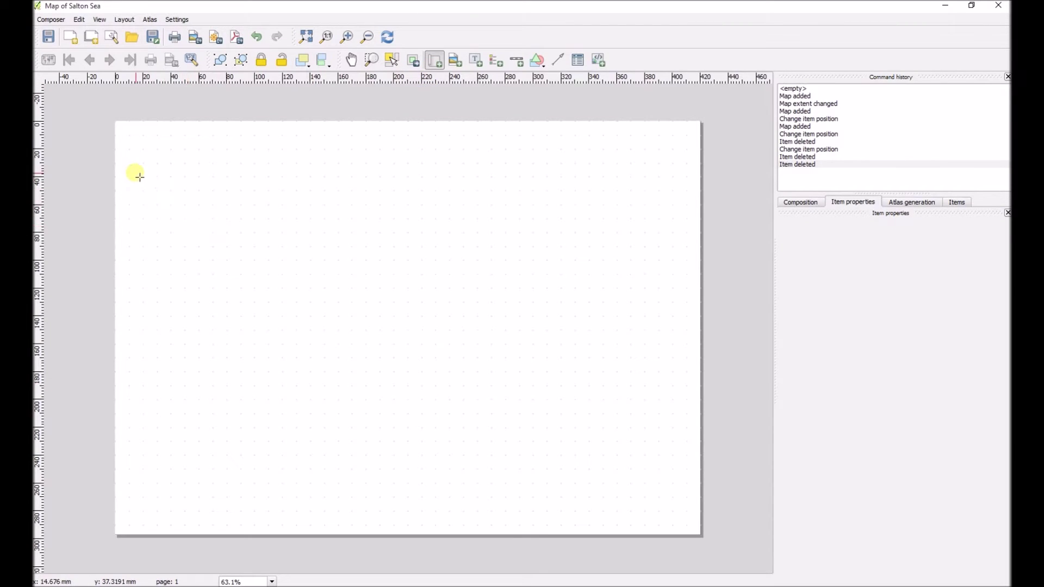
Draw a tall map frame on the page's left, matched to the main canvas extent.
mouse_move(129, 164)
mouse_down()
mouse_move(190, 255)
mouse_move(262, 421)
mouse_move(299, 443)
mouse_move(301, 515)
mouse_up()
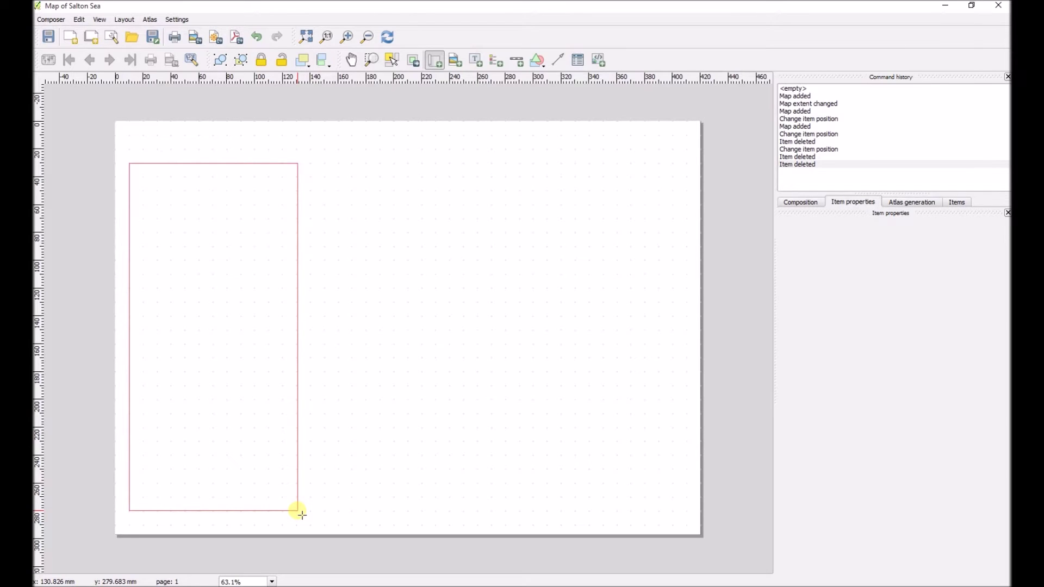
drag(302, 515, 301, 515)
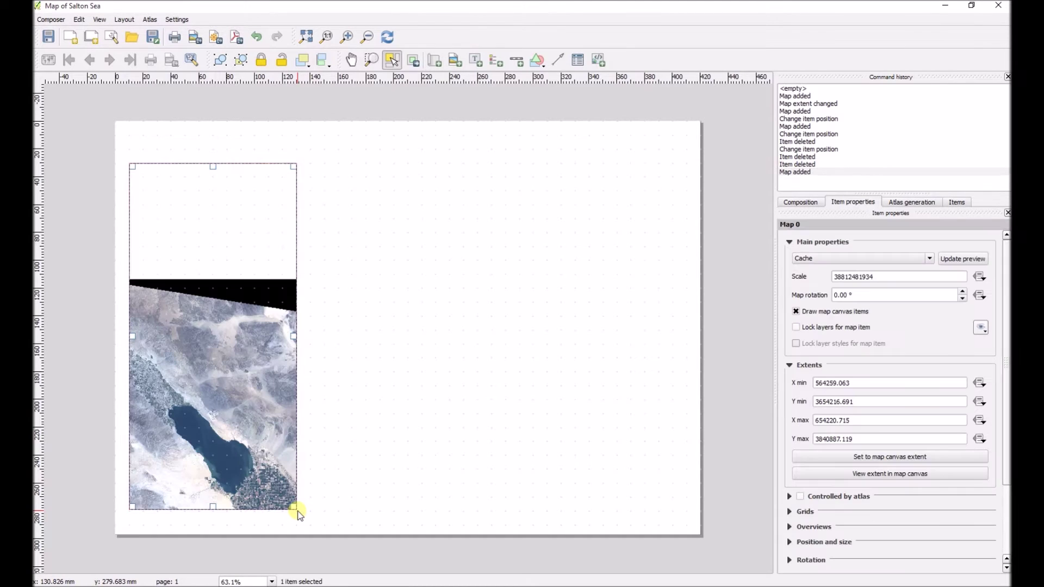
click(886, 460)
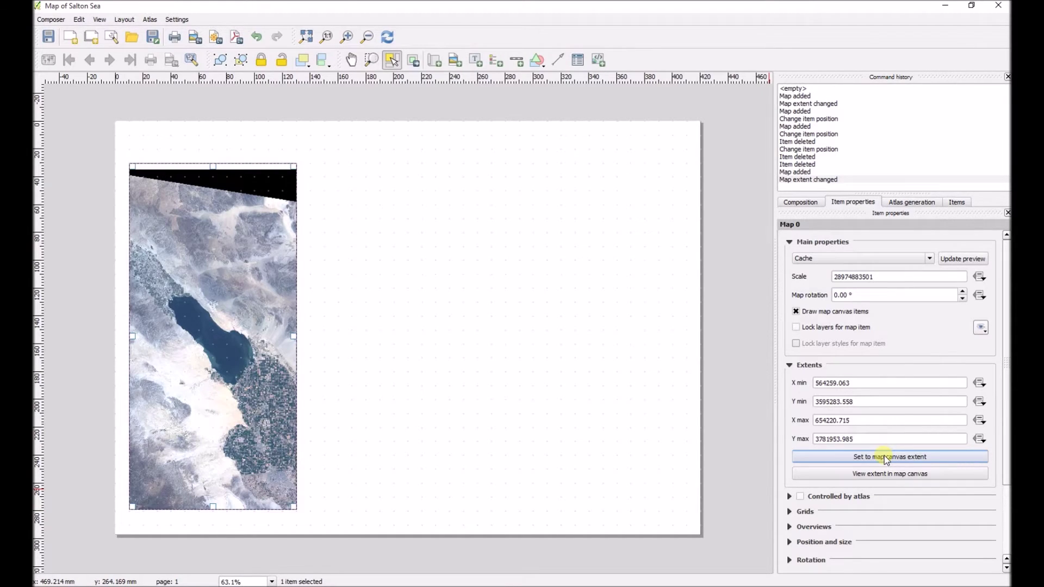
click(980, 277)
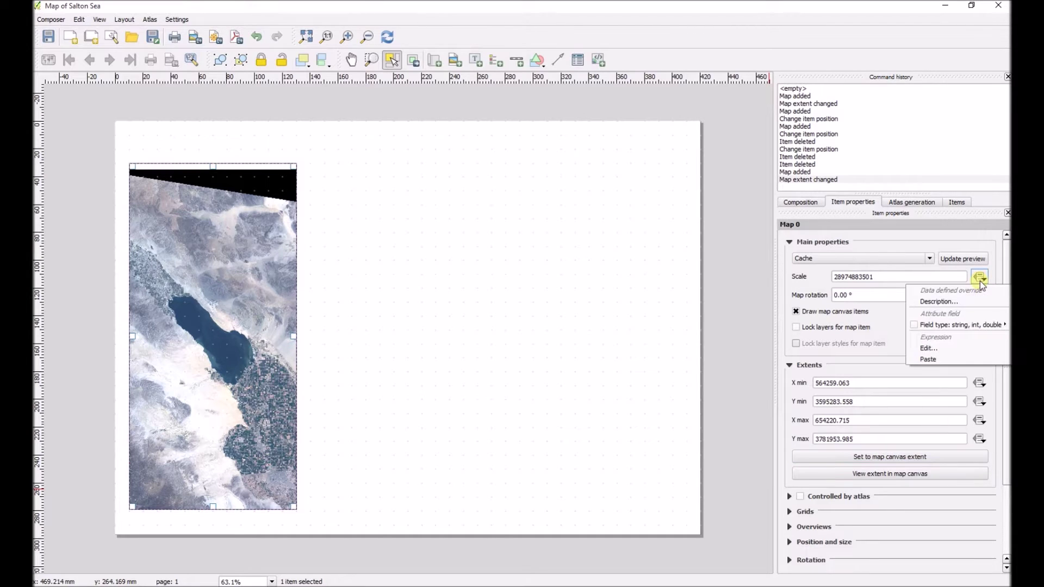
click(934, 348)
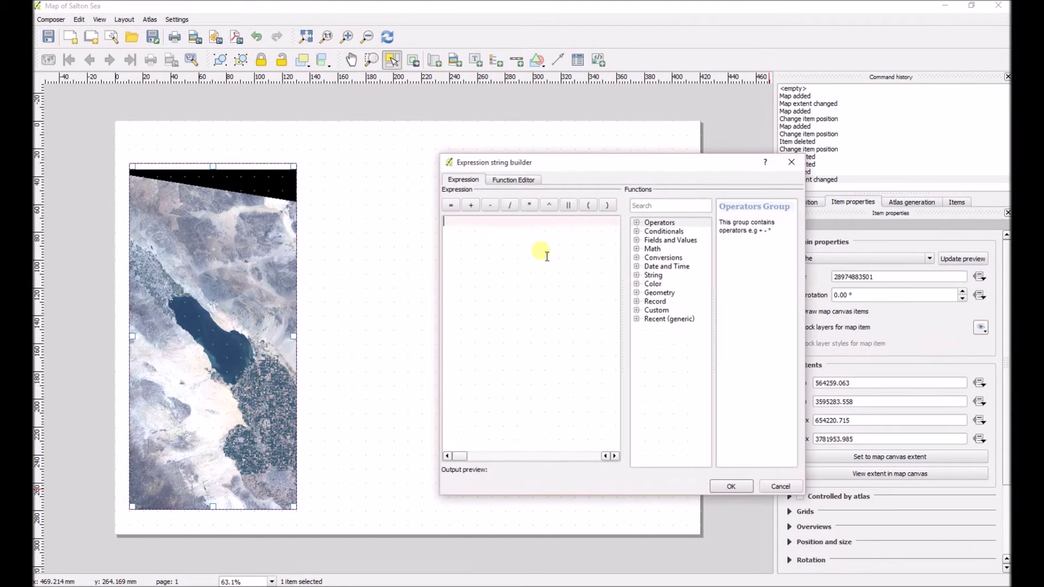
key(ctrl+v)
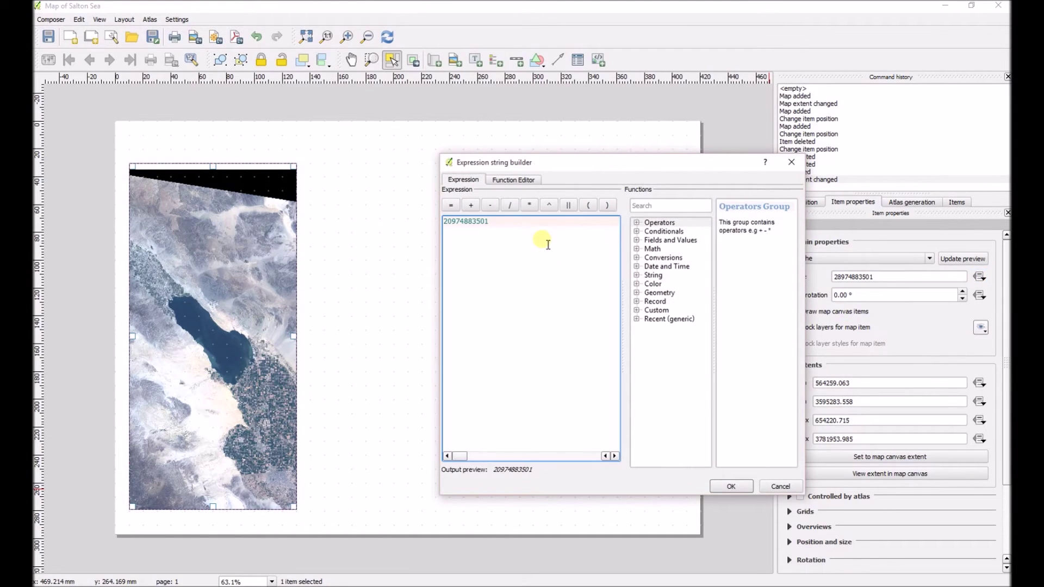
click(730, 485)
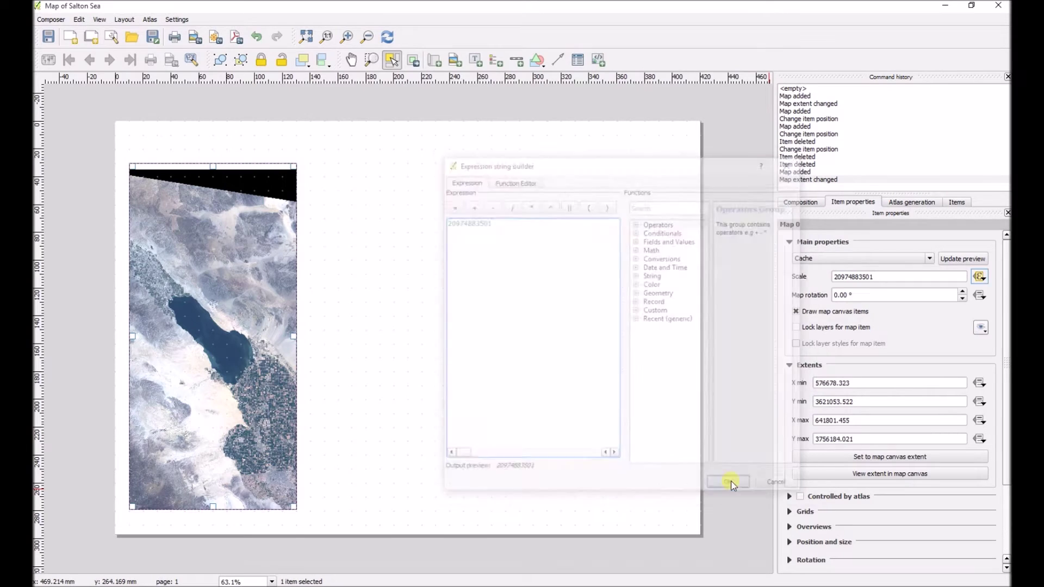
click(386, 44)
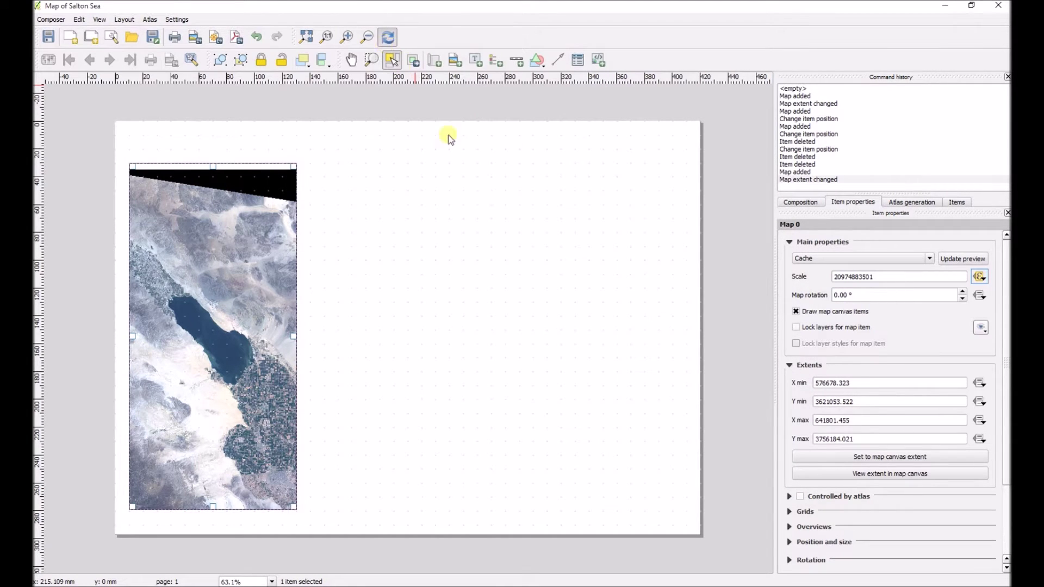
Lock the first map's layers, then copy it and paste a duplicate beside it.
click(508, 211)
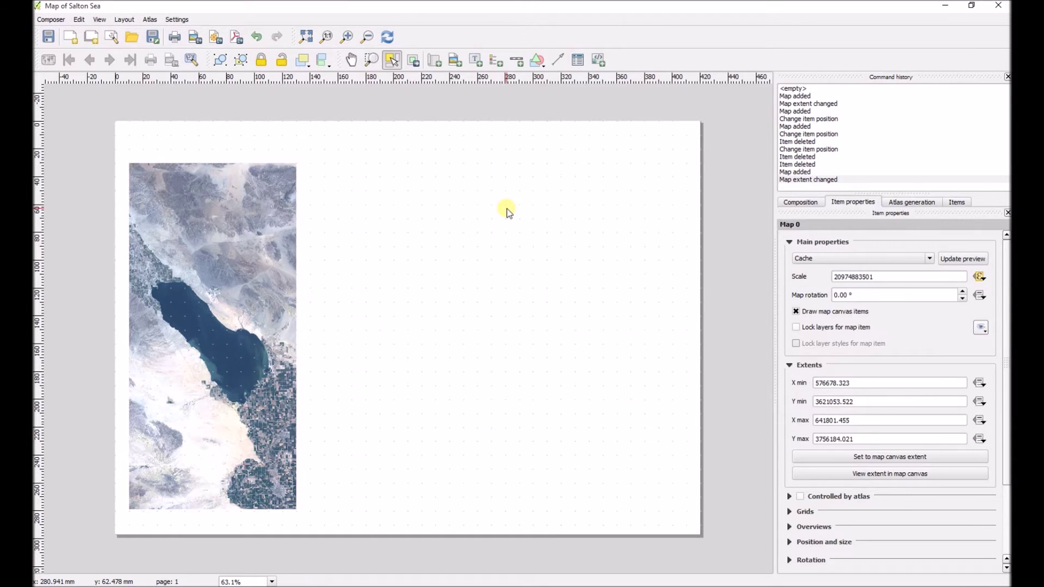
click(797, 327)
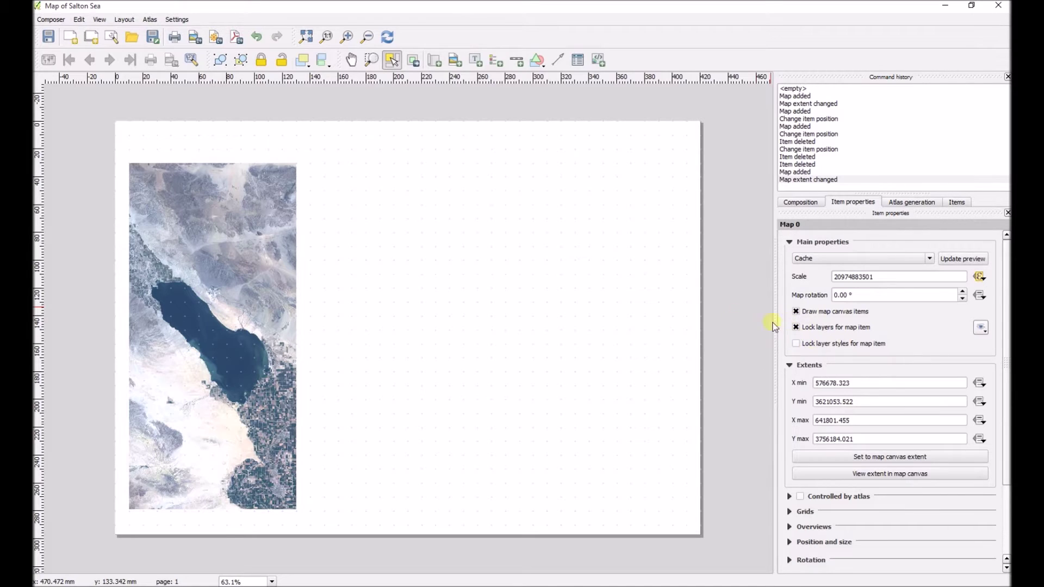
click(294, 198)
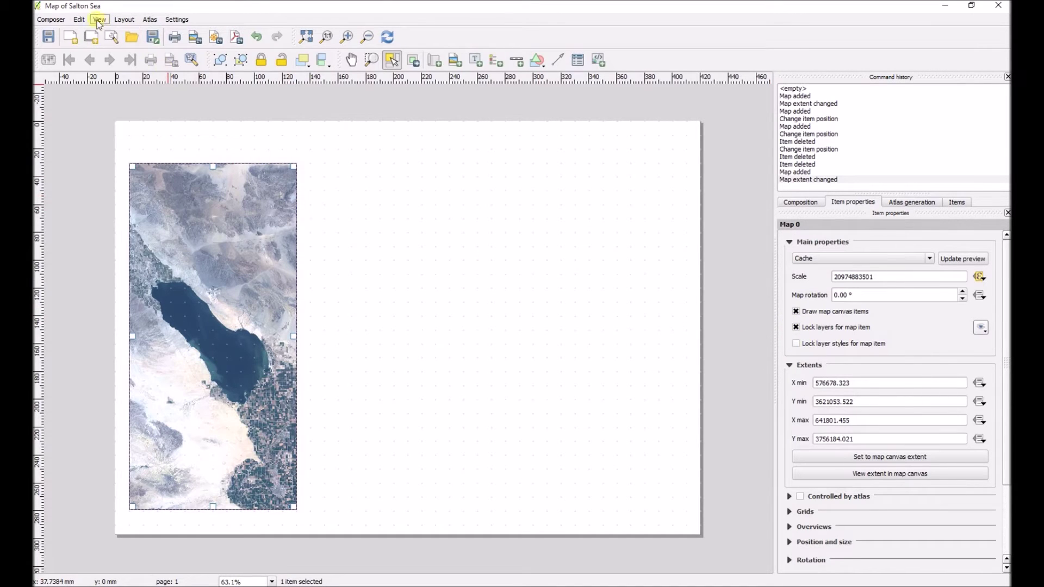
click(79, 20)
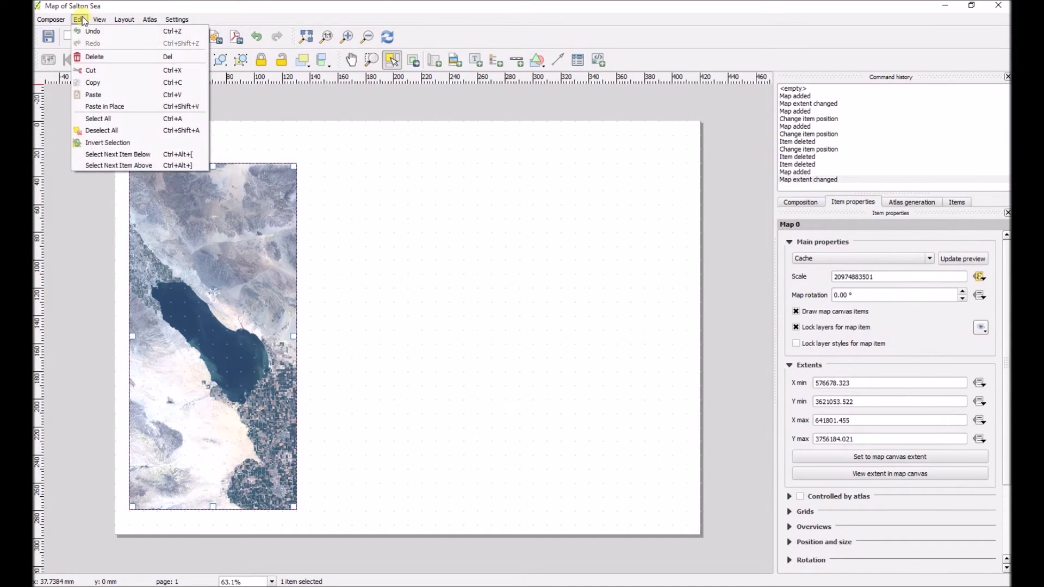
click(91, 87)
click(366, 191)
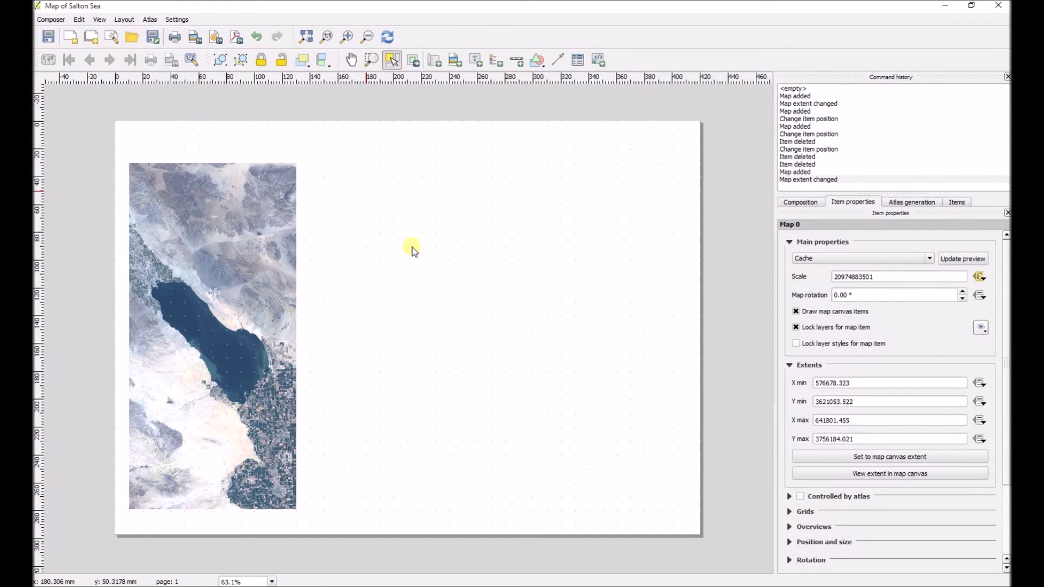
key(ctrl+v)
drag(419, 253, 375, 223)
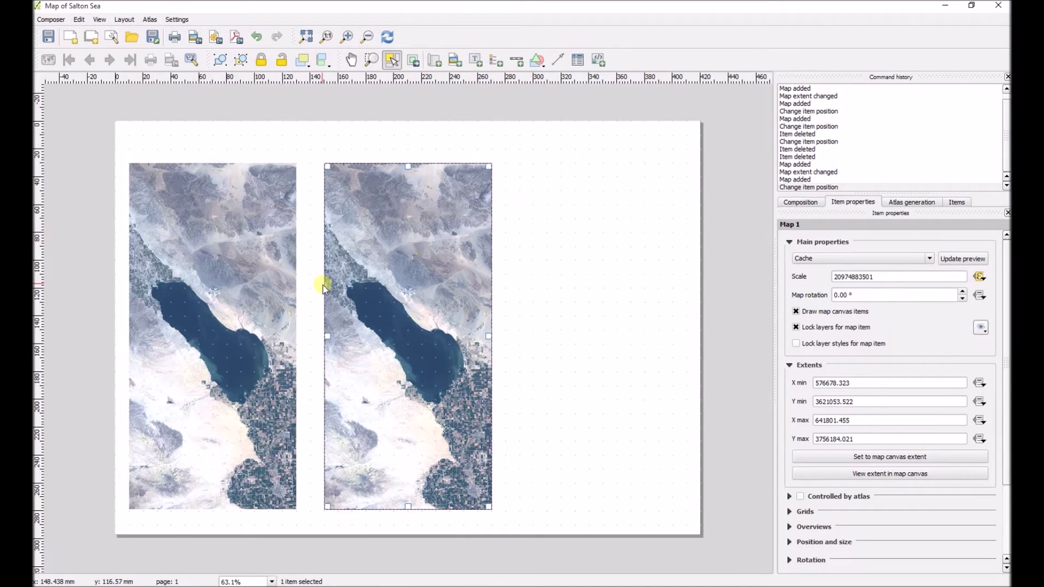
Unlock the right-hand map's layers and restore the window to reveal main QGIS.
click(290, 302)
click(393, 299)
click(797, 328)
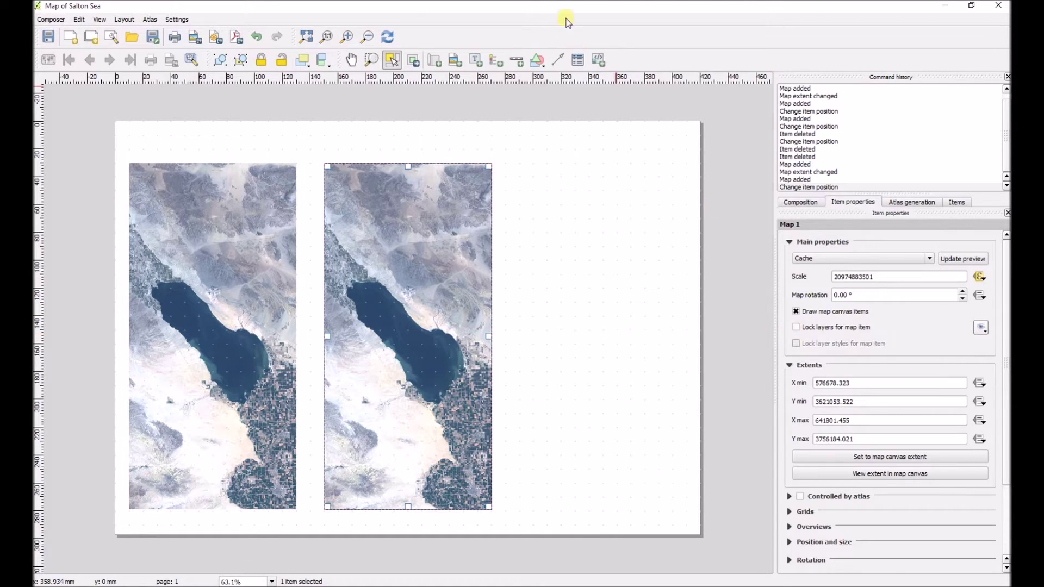
click(972, 6)
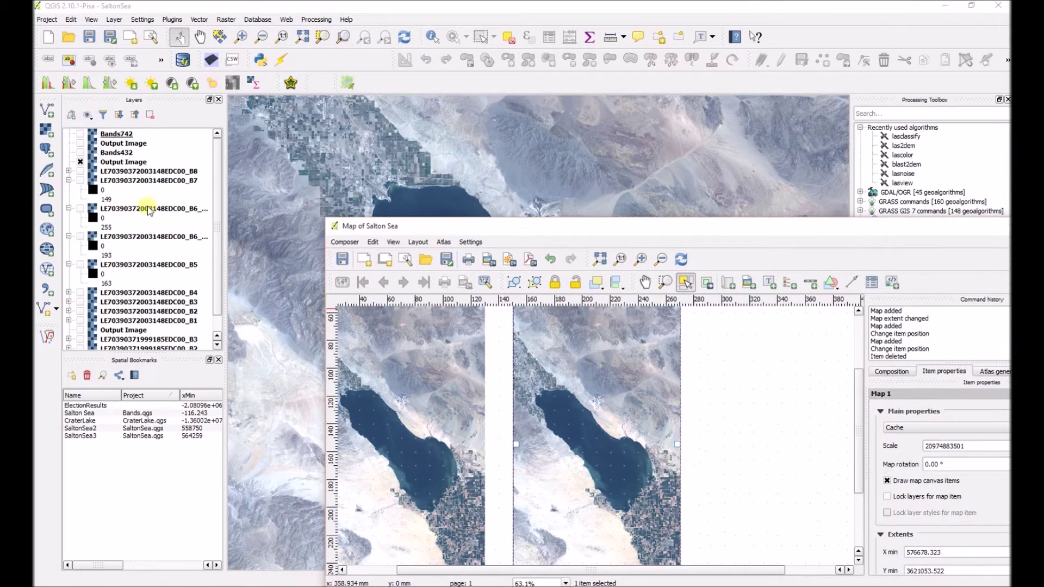
Show Bands432 instead of Output Image, then bring back and maximize the composer.
click(80, 161)
click(80, 153)
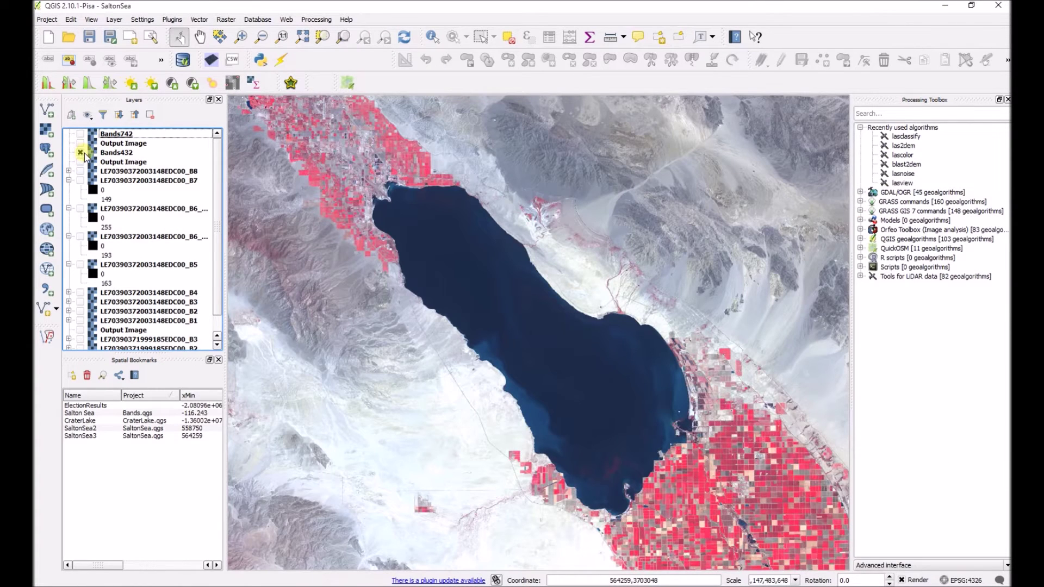
click(751, 585)
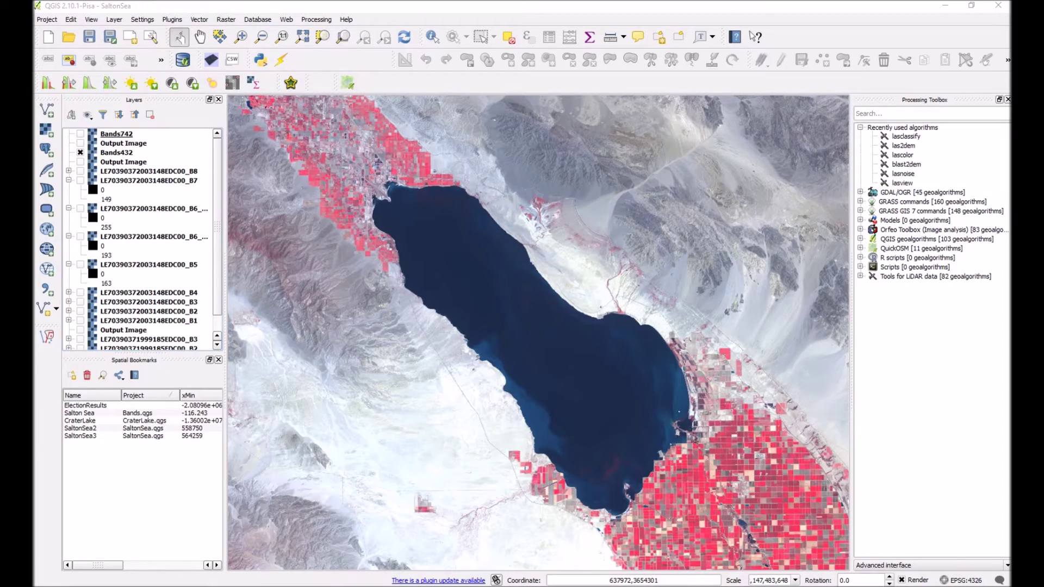
click(782, 563)
drag(659, 220, 555, 82)
double_click(554, 82)
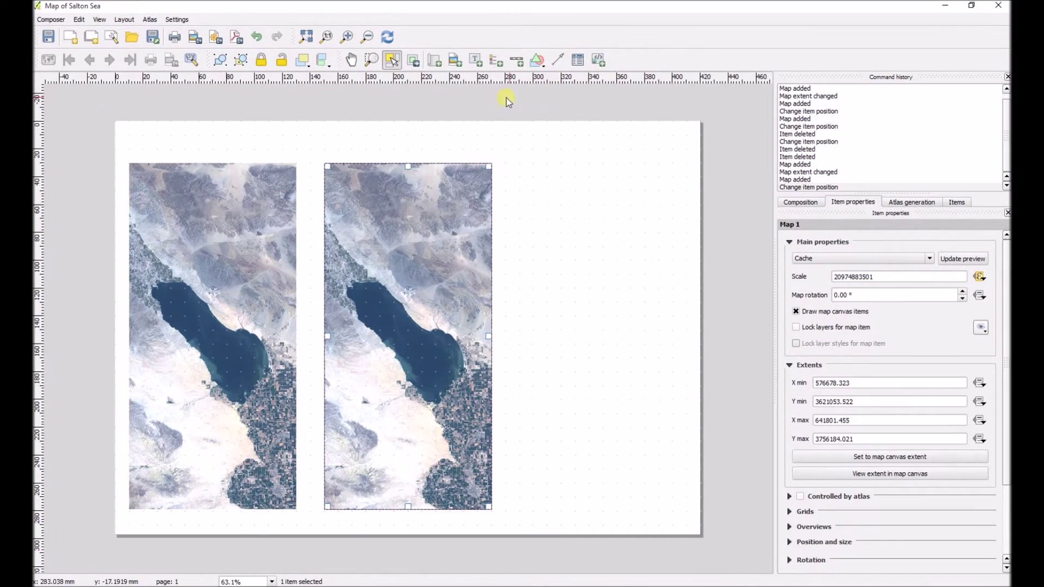
Refresh the layout and lock the second map's layers on the Bands432 image.
click(384, 39)
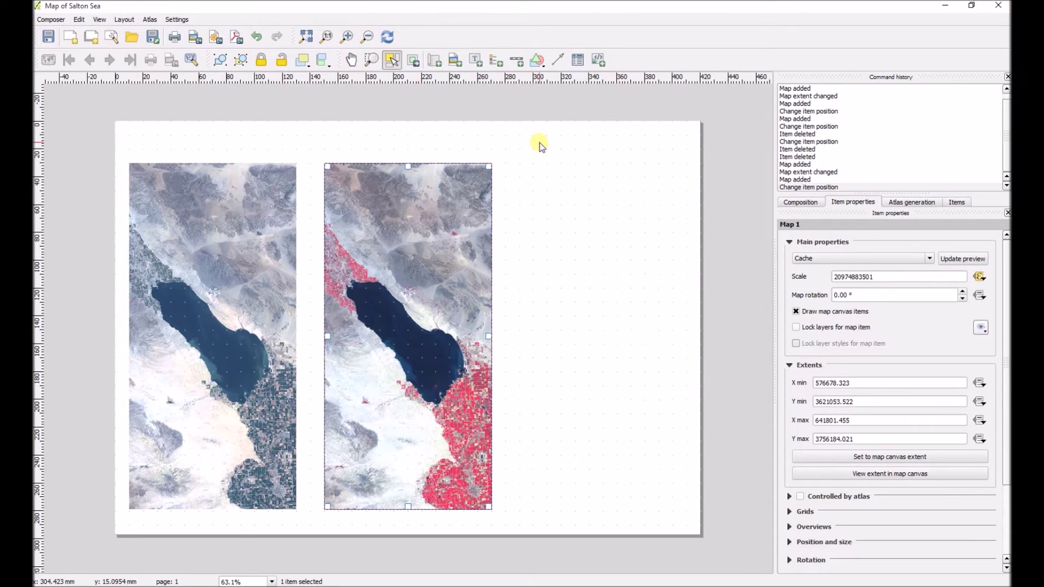
click(821, 329)
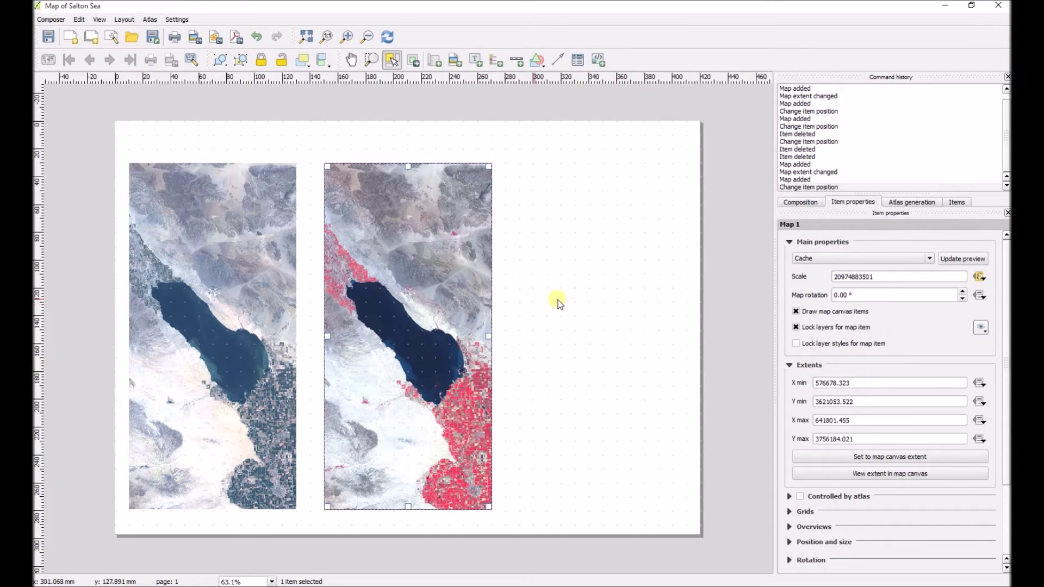
click(618, 307)
Paste a third map copy to the right of the others and unlock its layers.
key(ctrl+v)
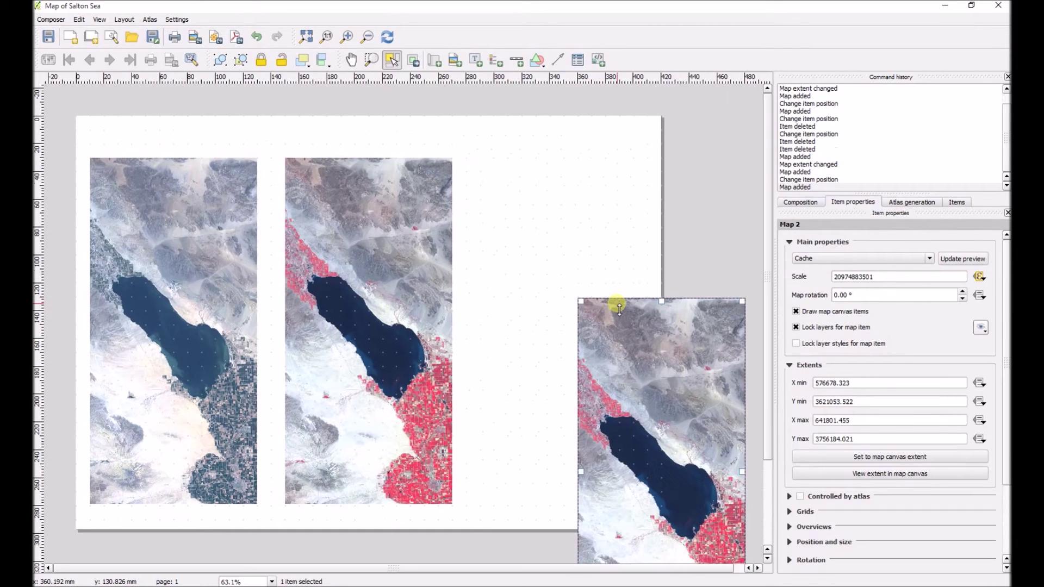
drag(590, 325, 490, 182)
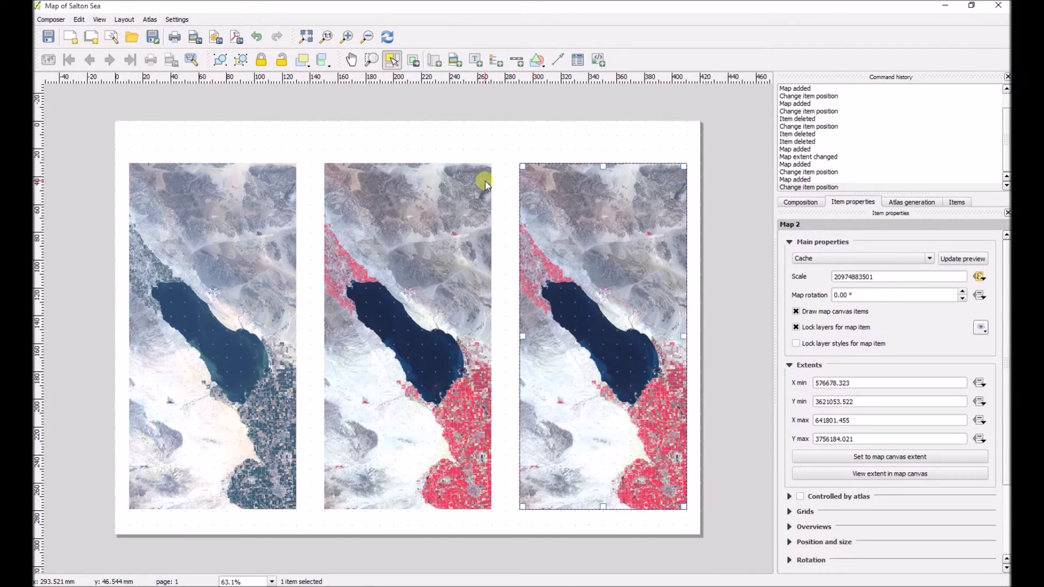
click(796, 328)
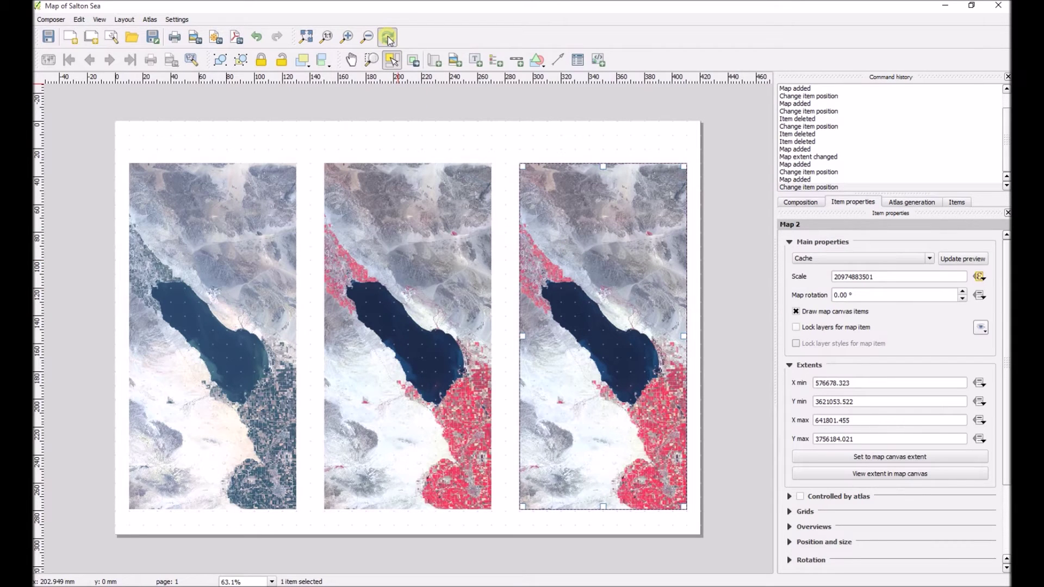
Show Bands742 on the main canvas, then maximize and refresh the composer.
drag(503, 7, 543, 149)
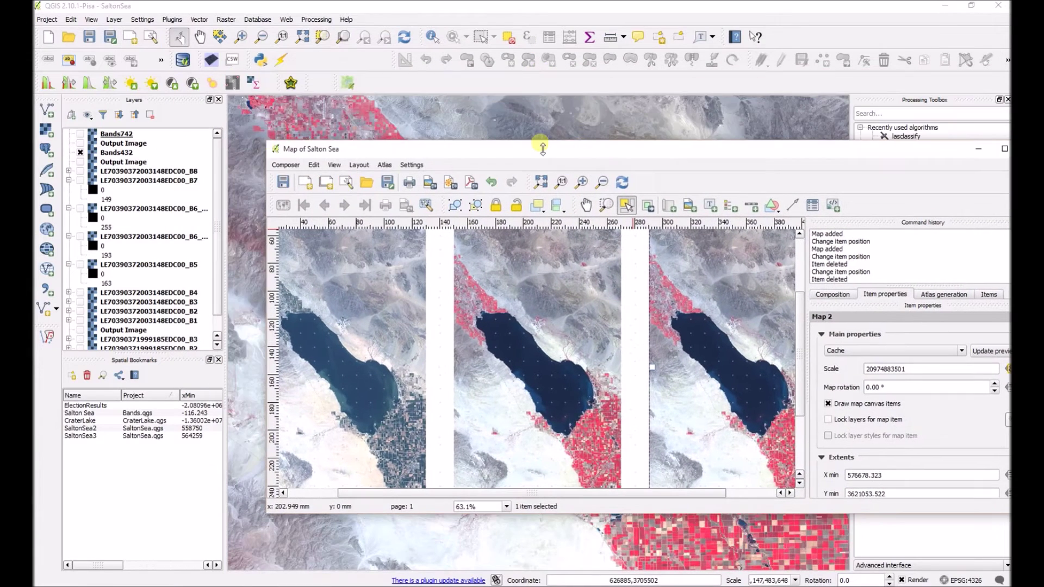
click(81, 135)
click(81, 134)
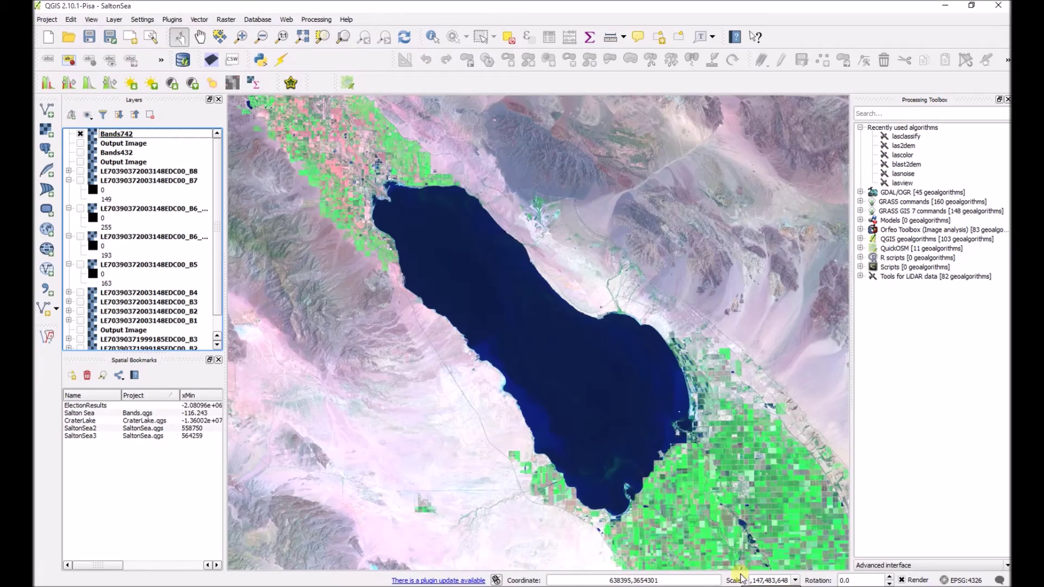
mouse_move(764, 584)
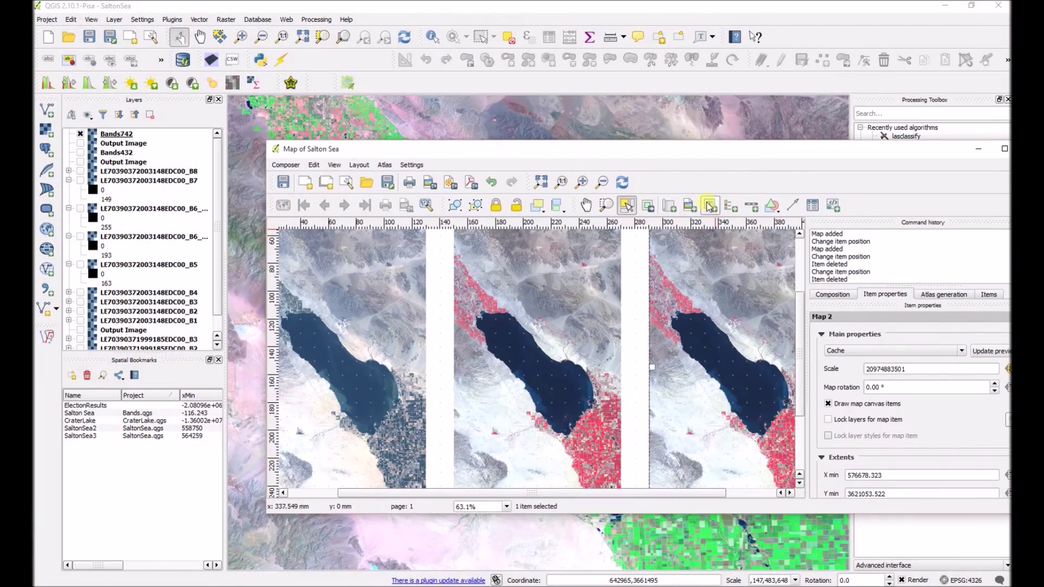
click(821, 549)
double_click(696, 157)
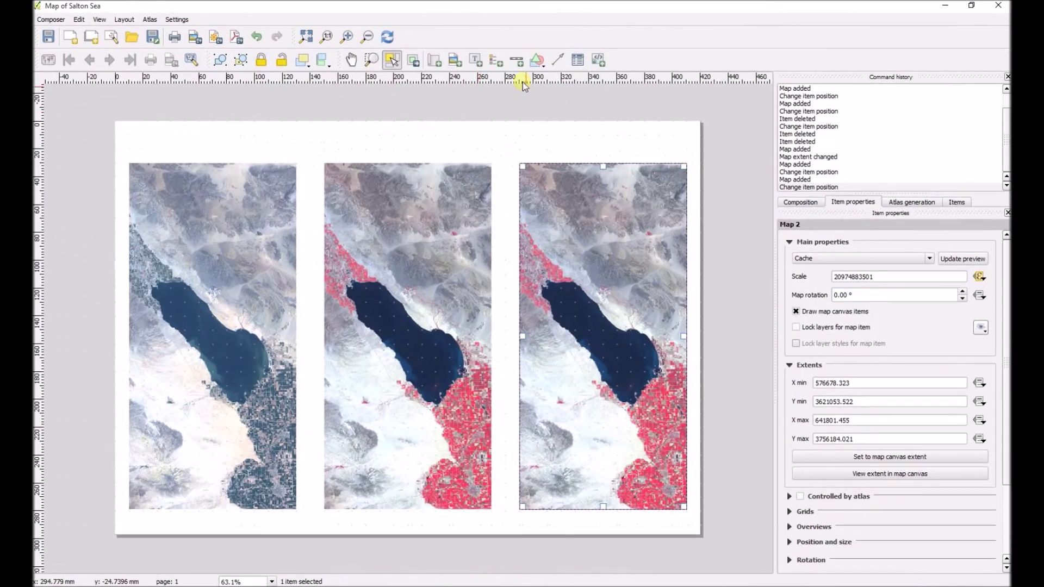
click(389, 38)
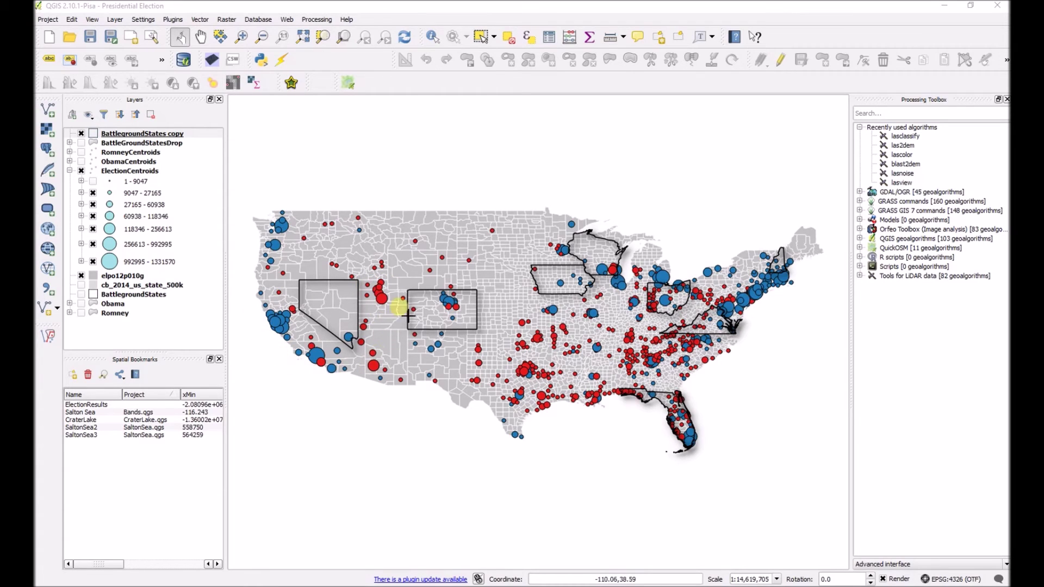
Open the Project menu over the Presidential Election map.
click(49, 25)
Create a new print composer titled 'Example of Atlas'.
click(69, 139)
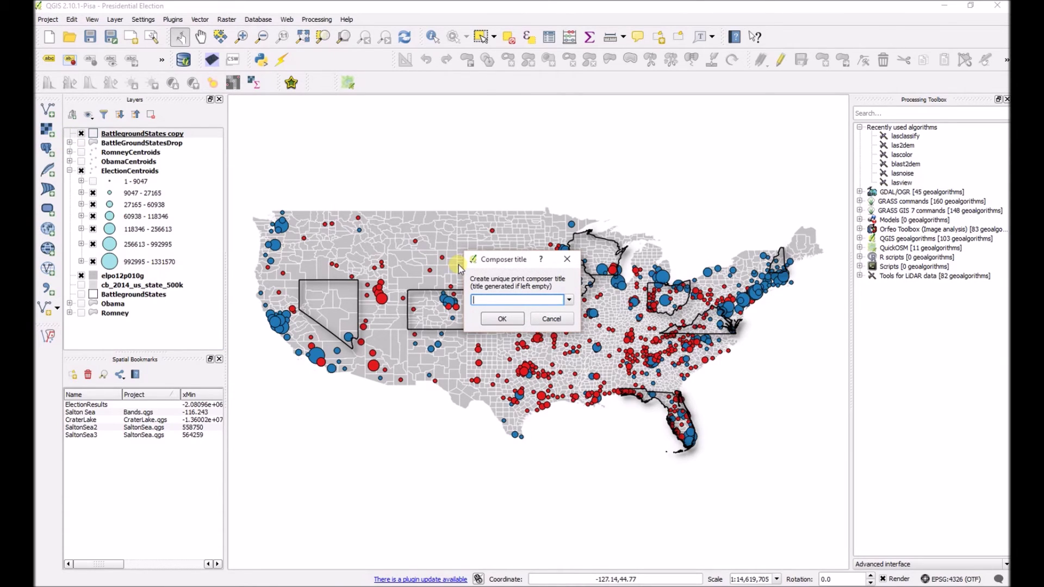
text(Example of Atlas)
key(Return)
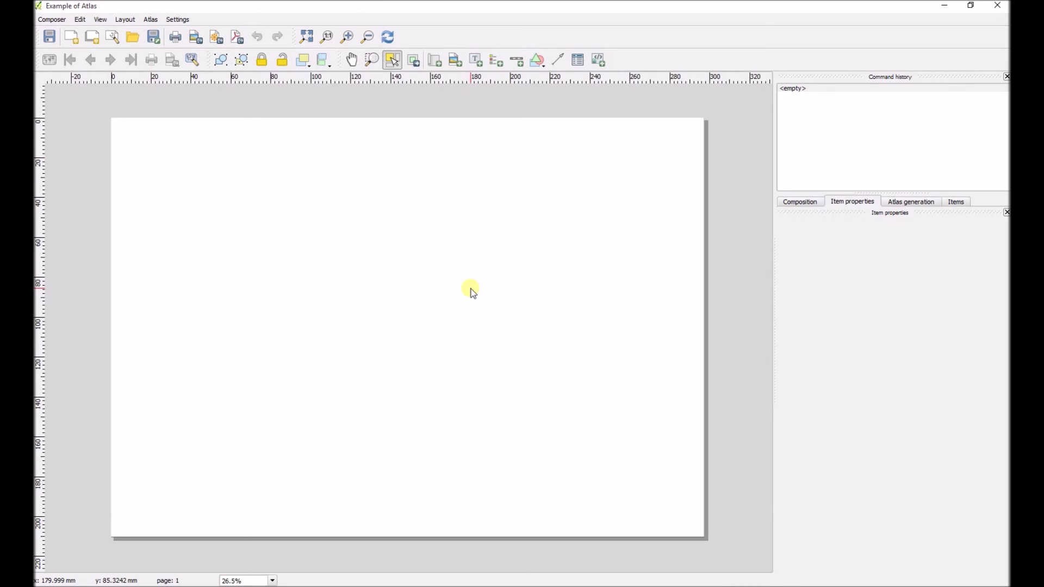
Draw a large map frame at the canvas extent and make it atlas-controlled with 10% margin.
click(435, 60)
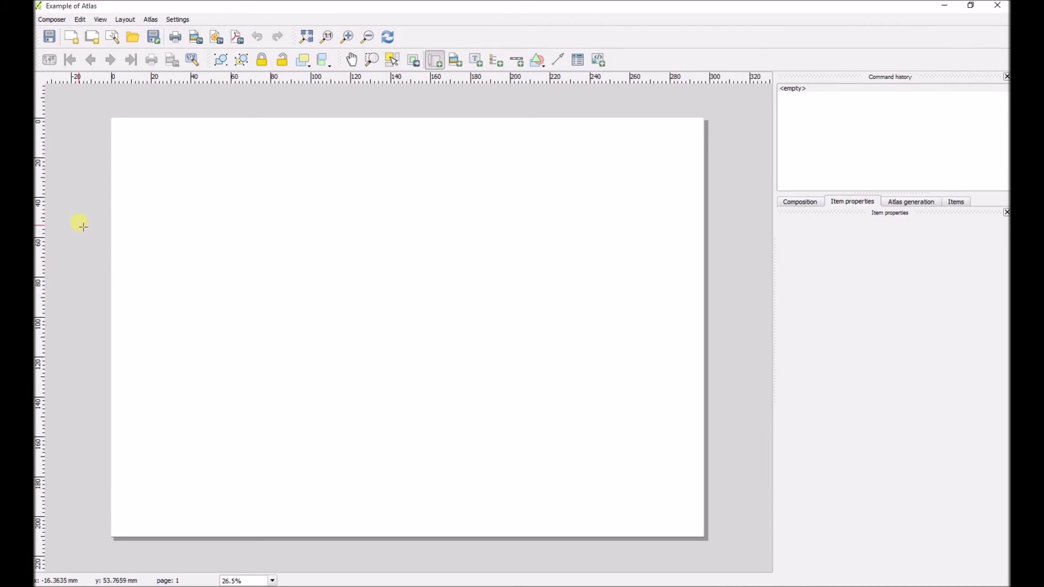
drag(131, 152, 672, 507)
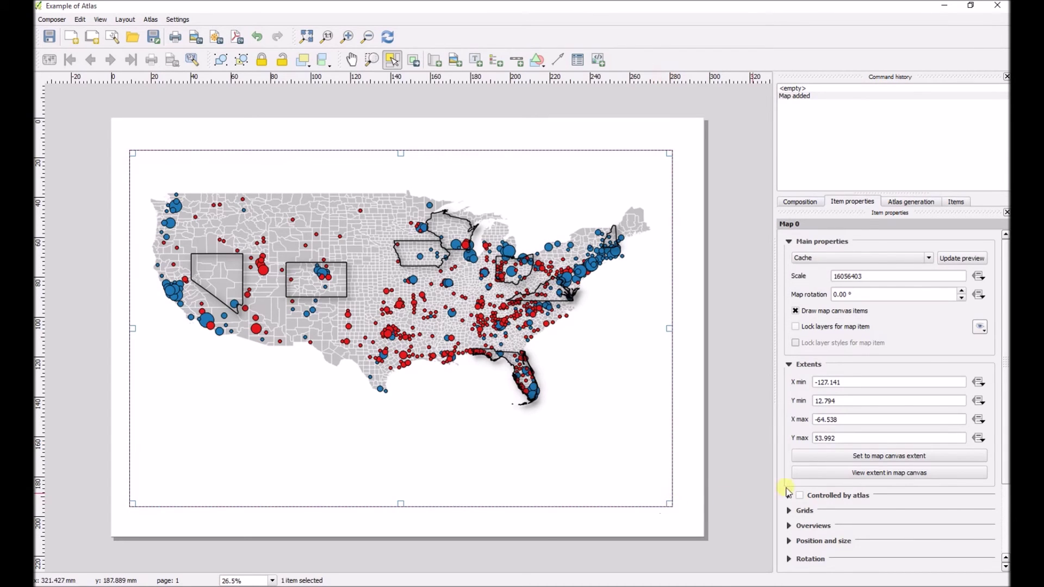
click(911, 459)
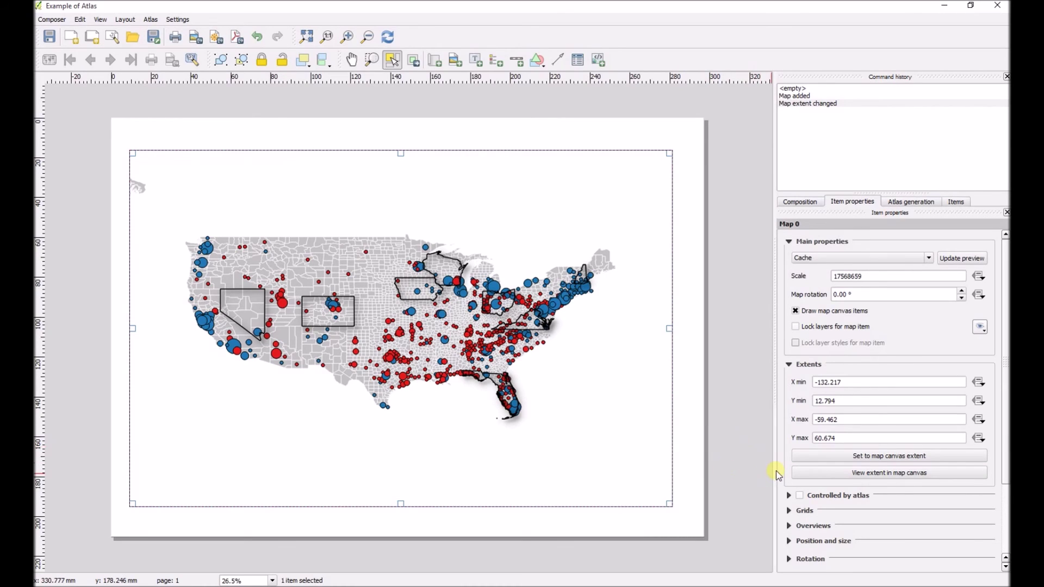
click(756, 452)
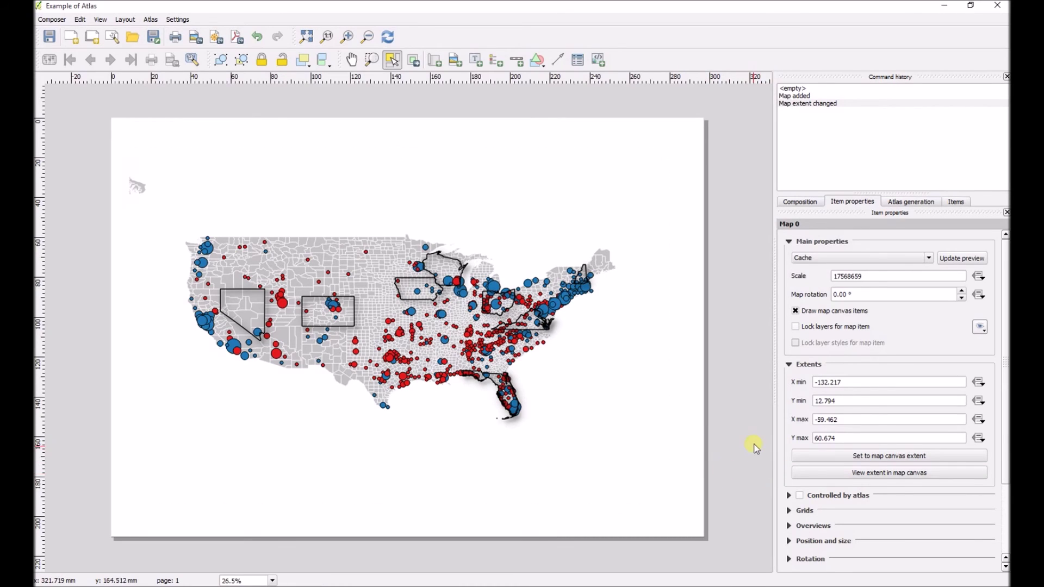
click(800, 495)
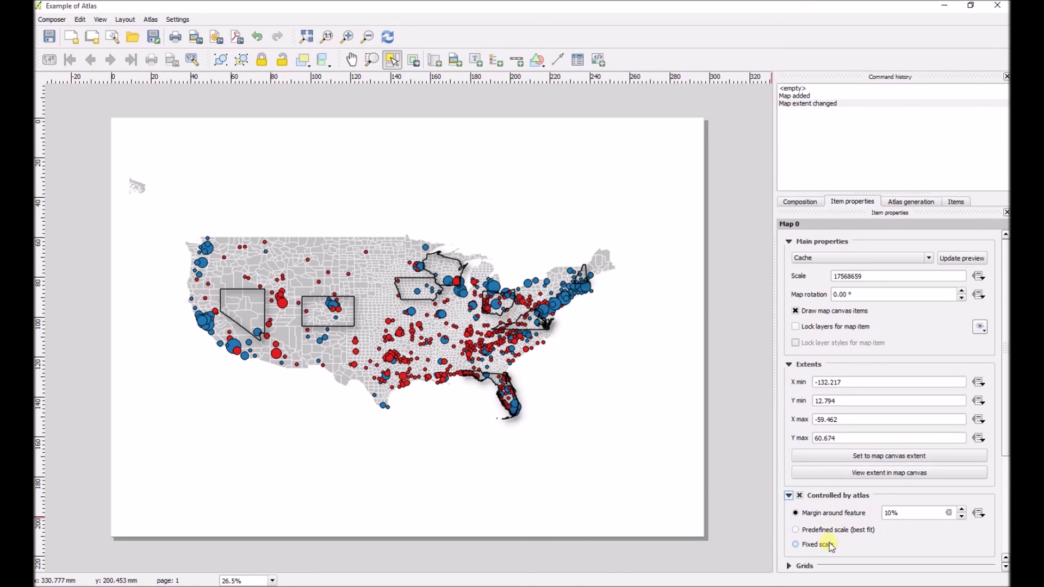
Turn on atlas generation with BattlegroundStates as the coverage layer.
click(907, 202)
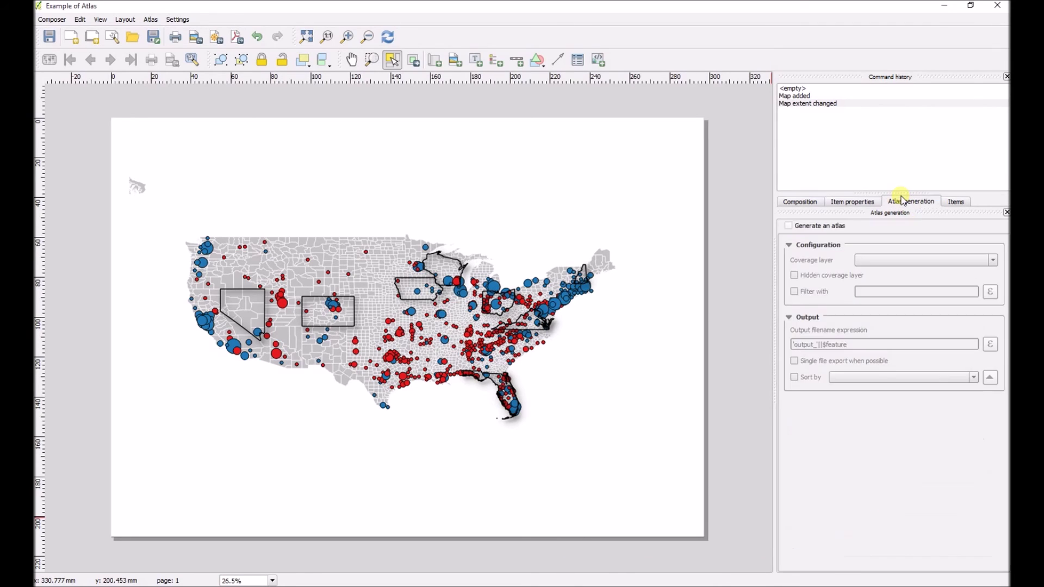
click(841, 227)
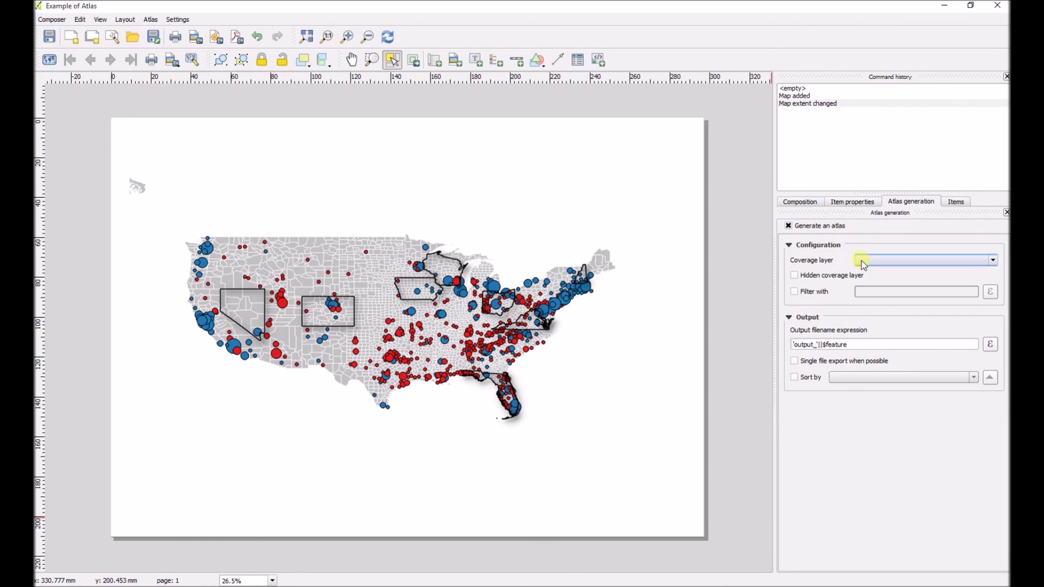
click(862, 260)
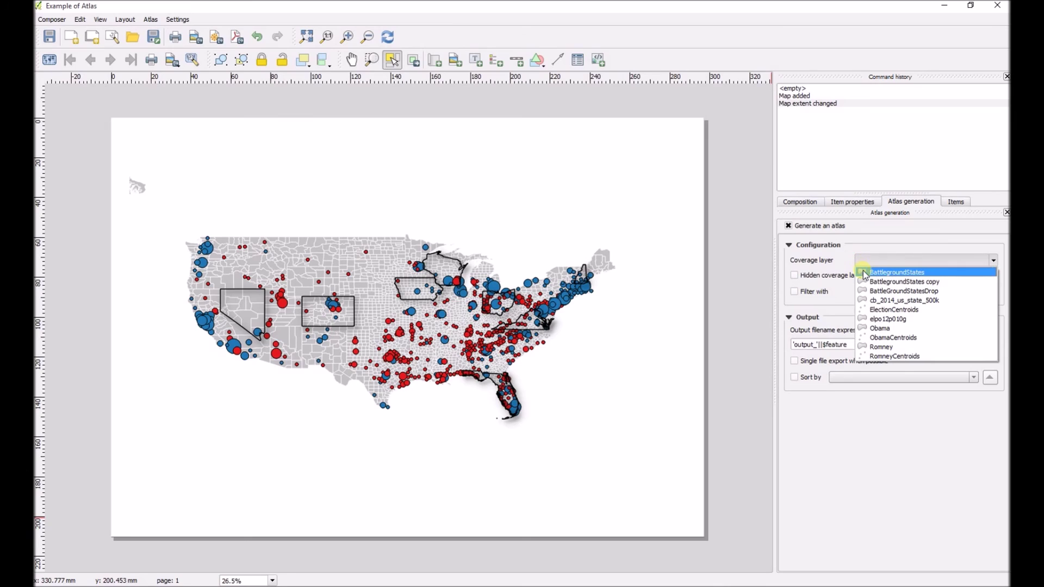
click(863, 270)
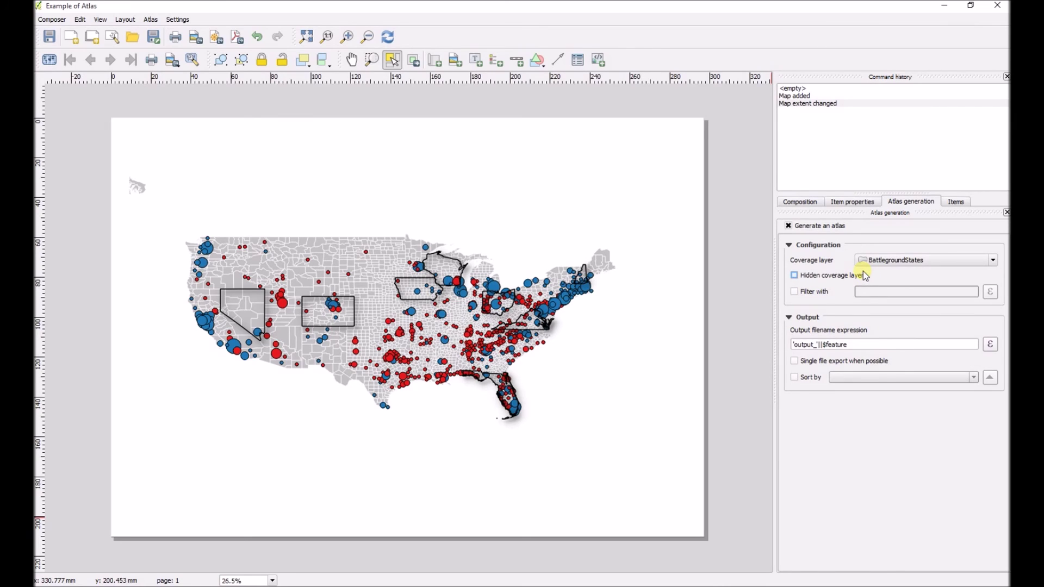
click(865, 262)
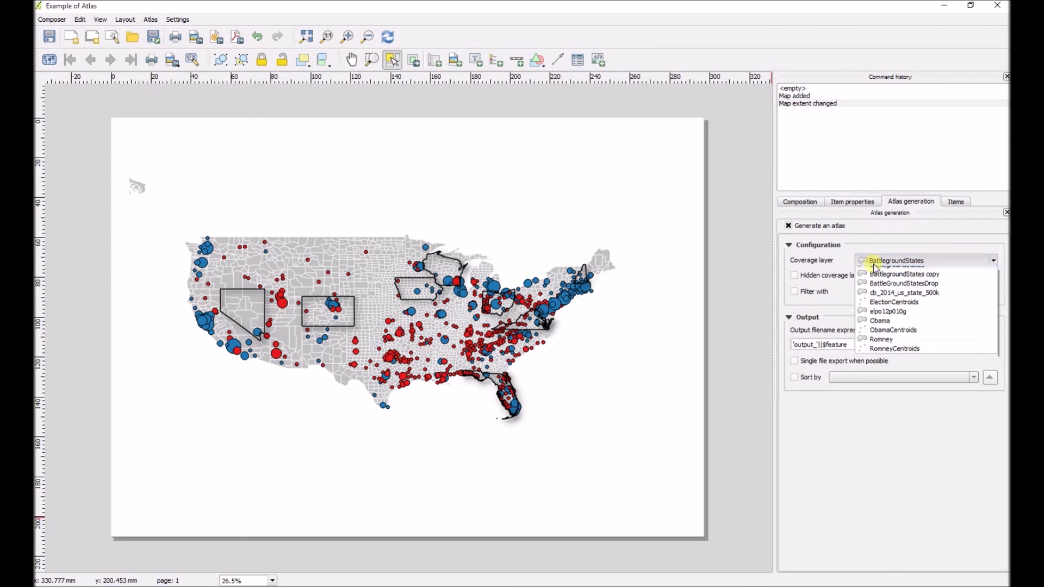
click(874, 273)
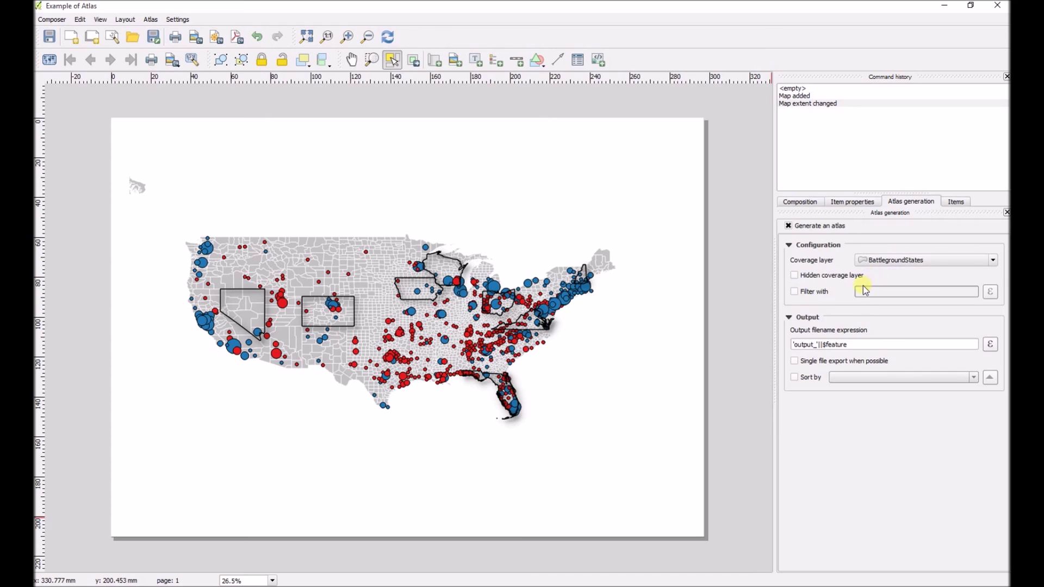
Enable the atlas filter using the "STATE" field expression.
double_click(523, 7)
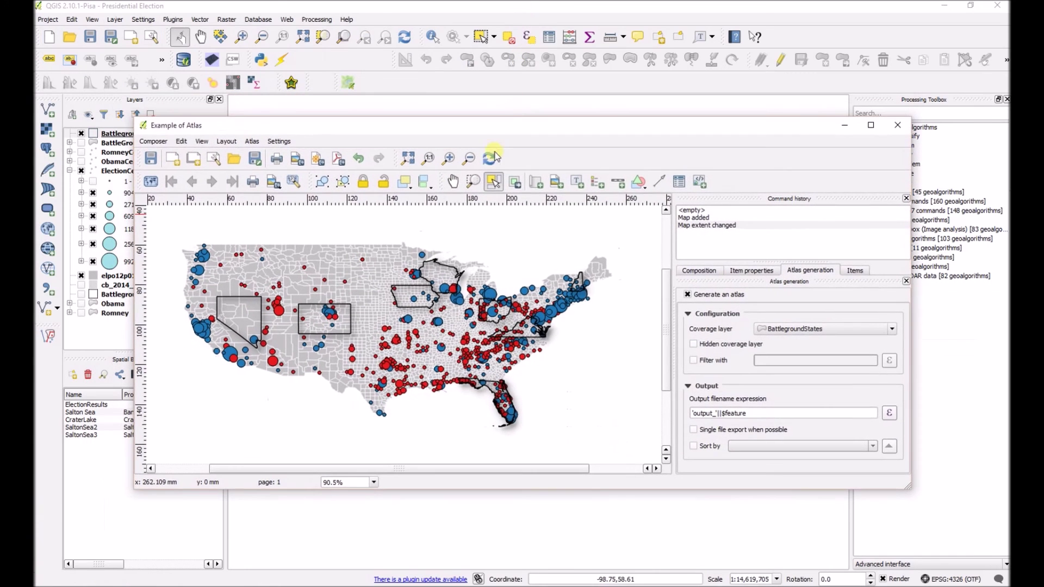
drag(517, 122, 560, 180)
double_click(561, 180)
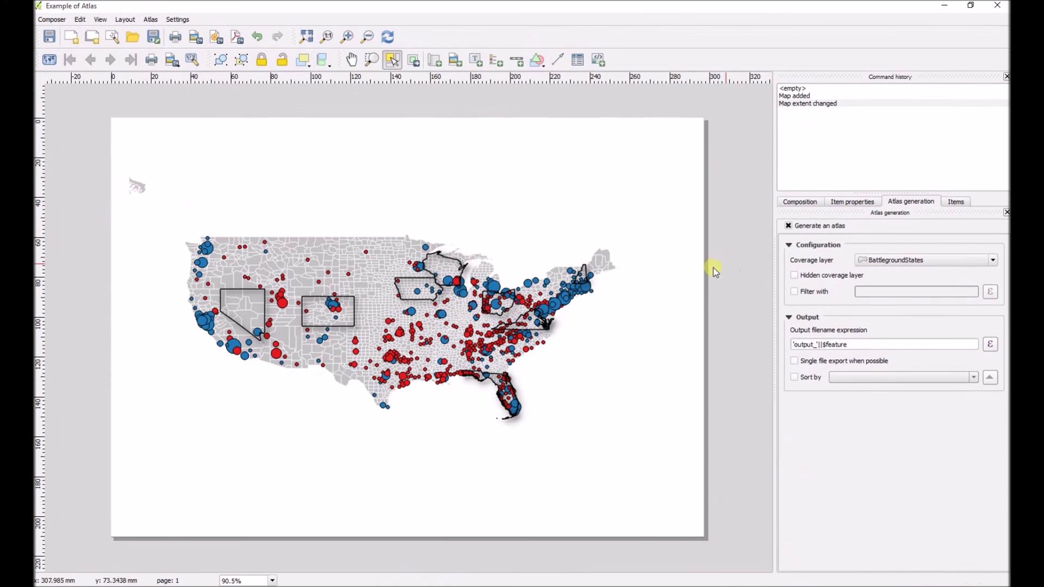
click(820, 292)
click(995, 293)
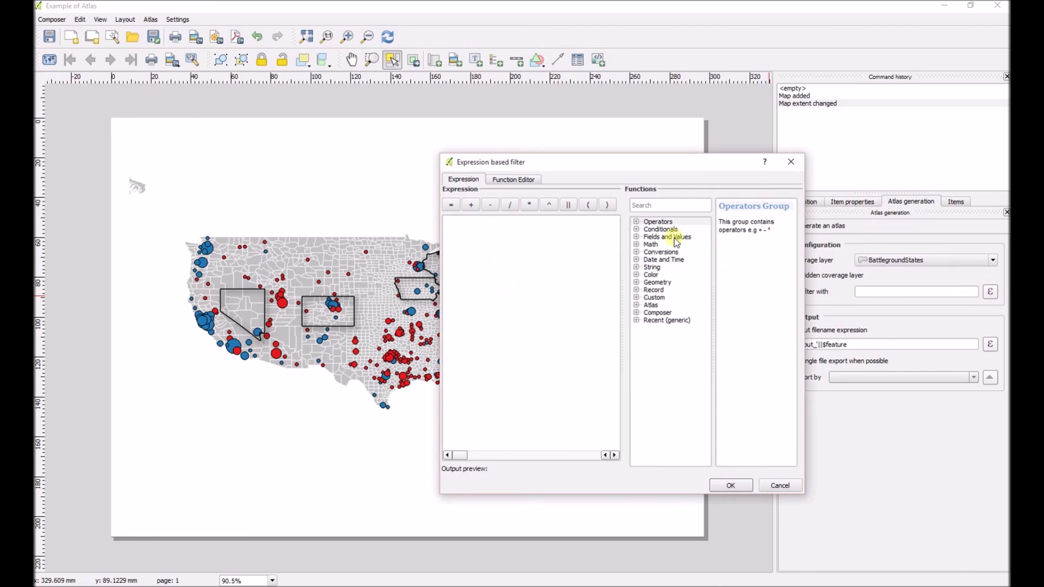
click(637, 238)
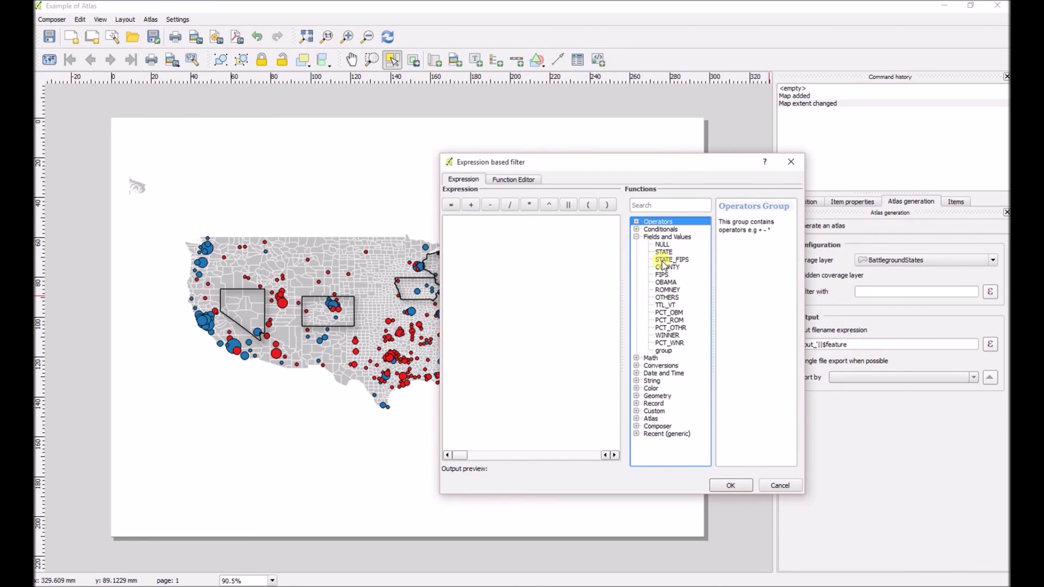
click(665, 253)
double_click(665, 253)
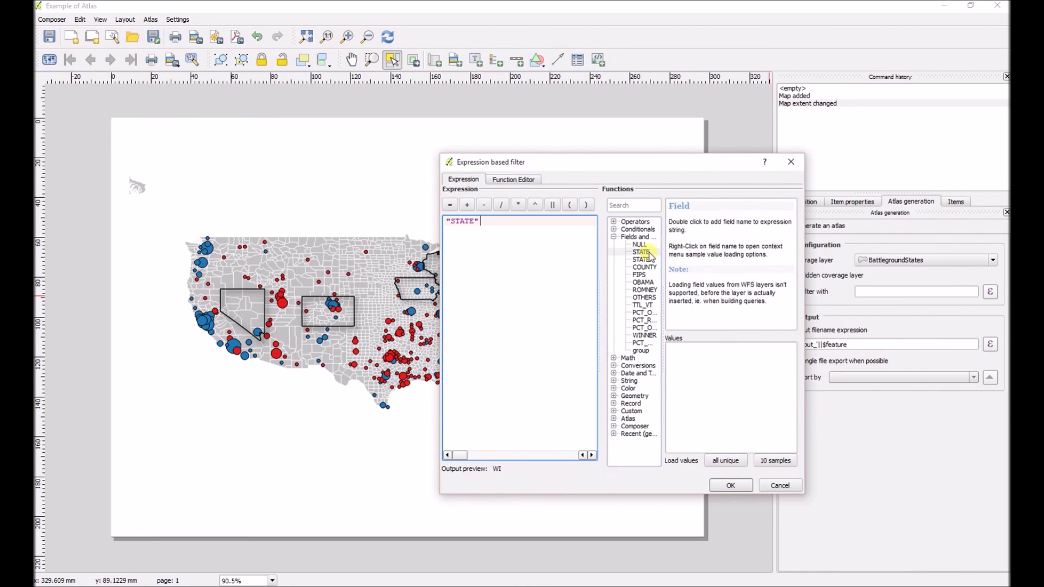
click(731, 486)
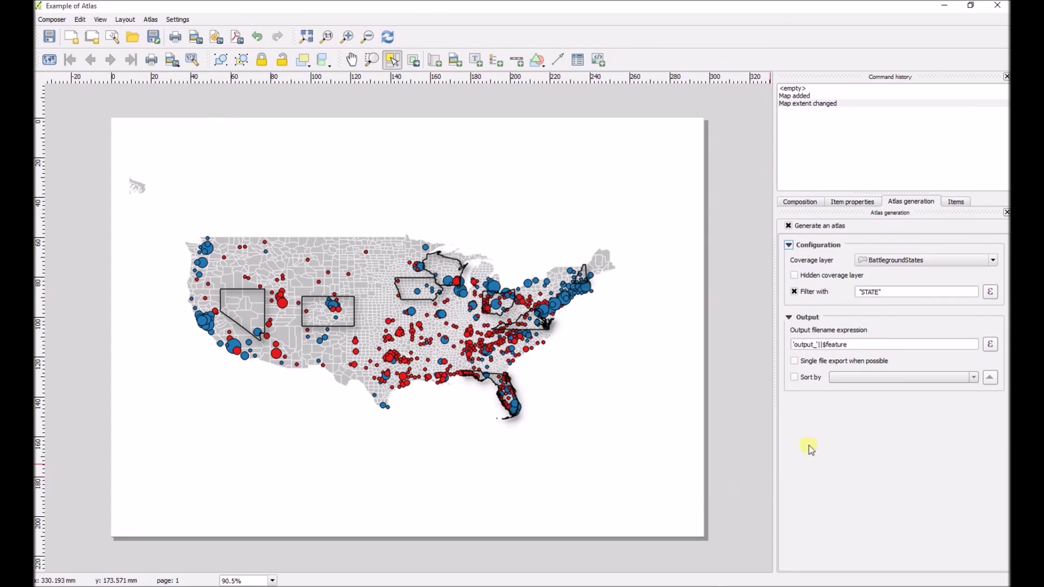
Sort the atlas features by STATE.
click(813, 381)
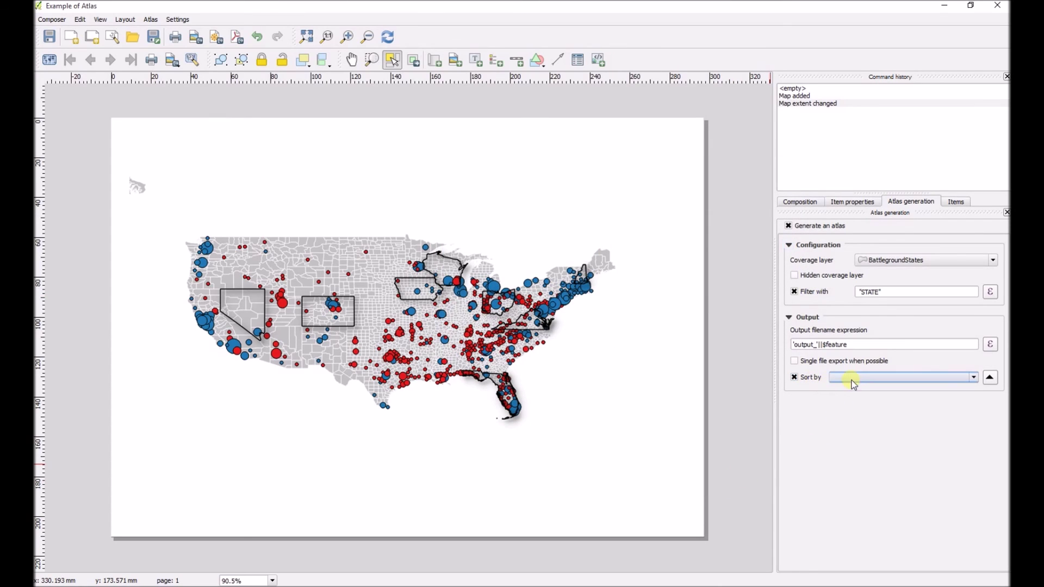
click(854, 380)
click(854, 387)
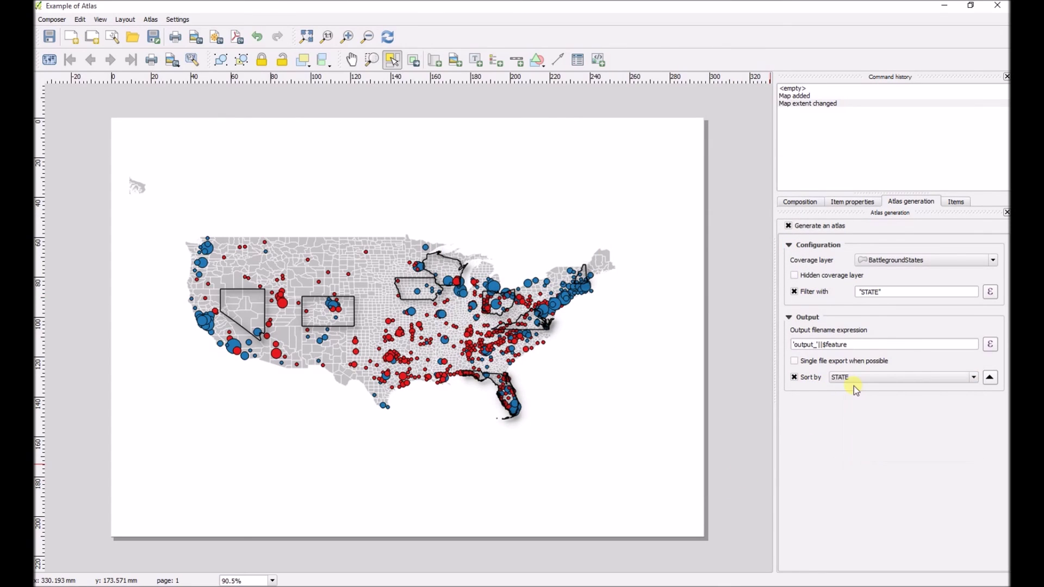
click(797, 204)
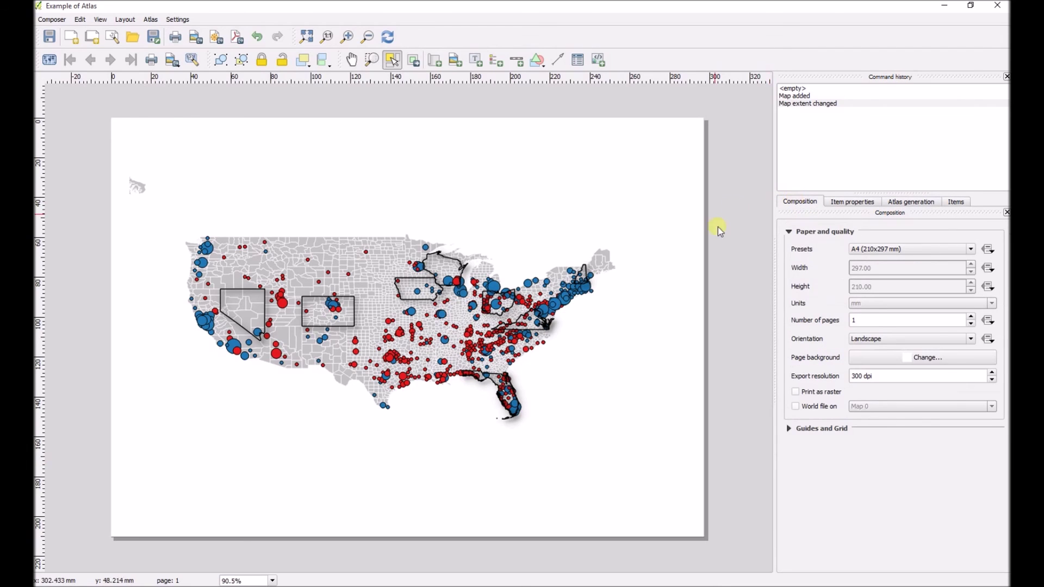
Preview the atlas from Colorado through Florida, Iowa, New Hampshire, Nevada and Ohio to Virginia (7 of 8).
click(50, 61)
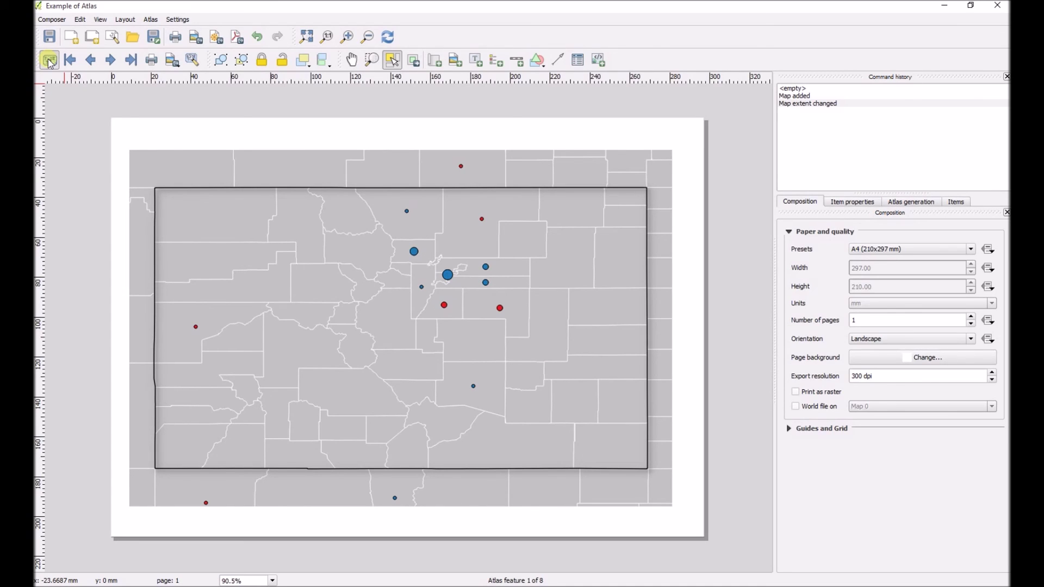
click(112, 61)
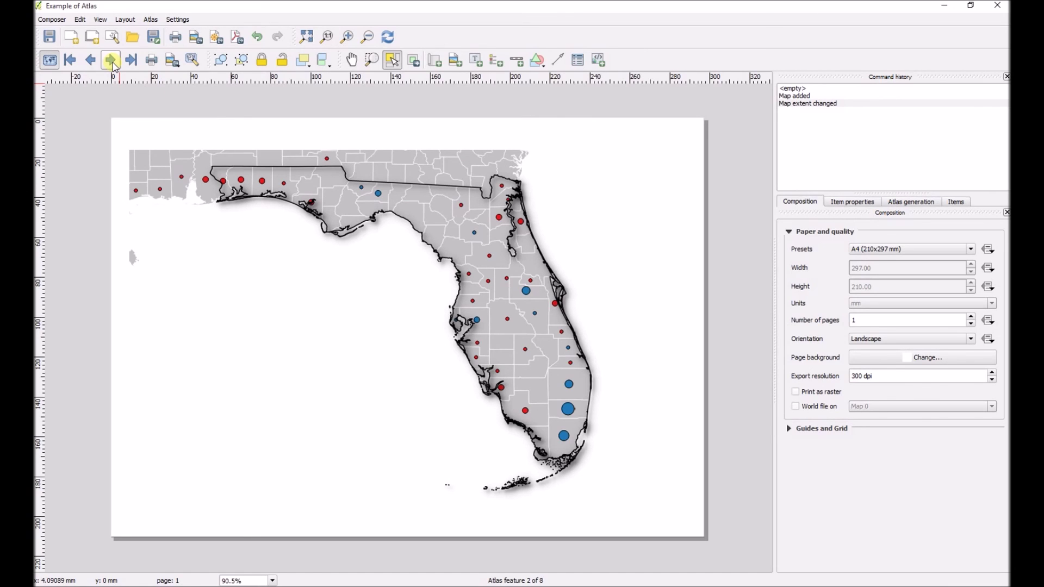
click(111, 61)
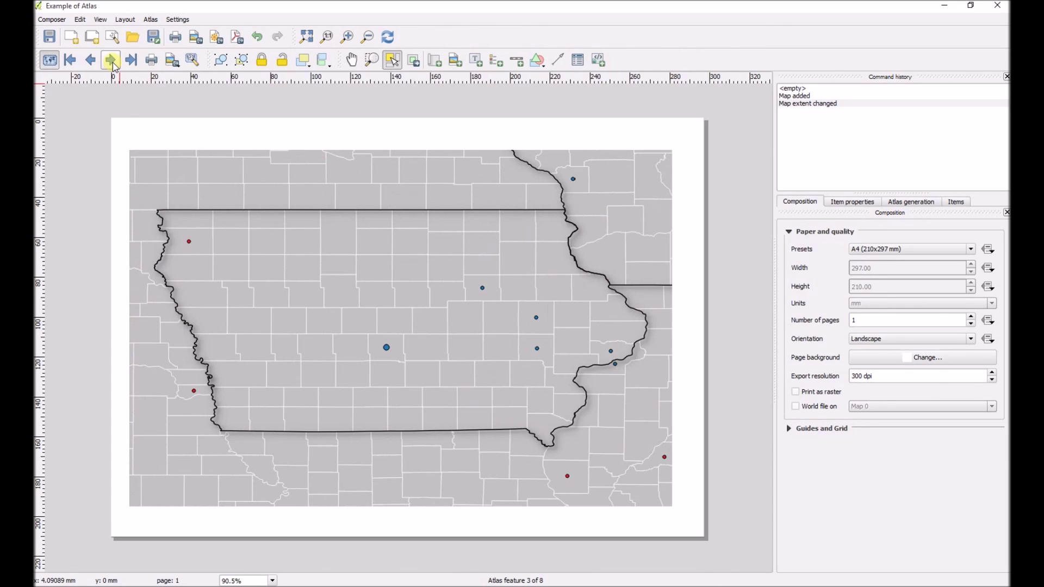
click(111, 61)
click(112, 61)
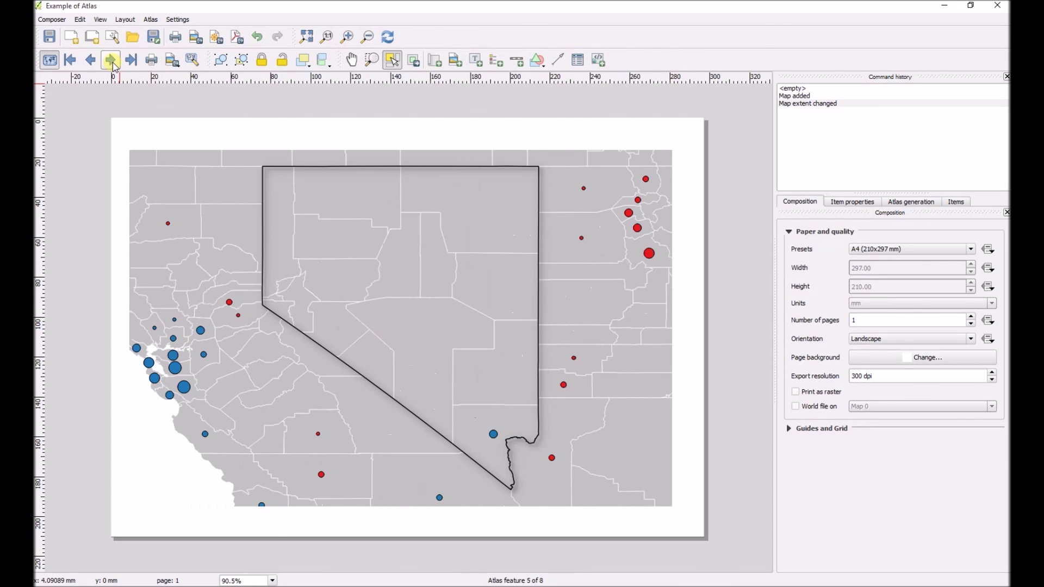
click(112, 61)
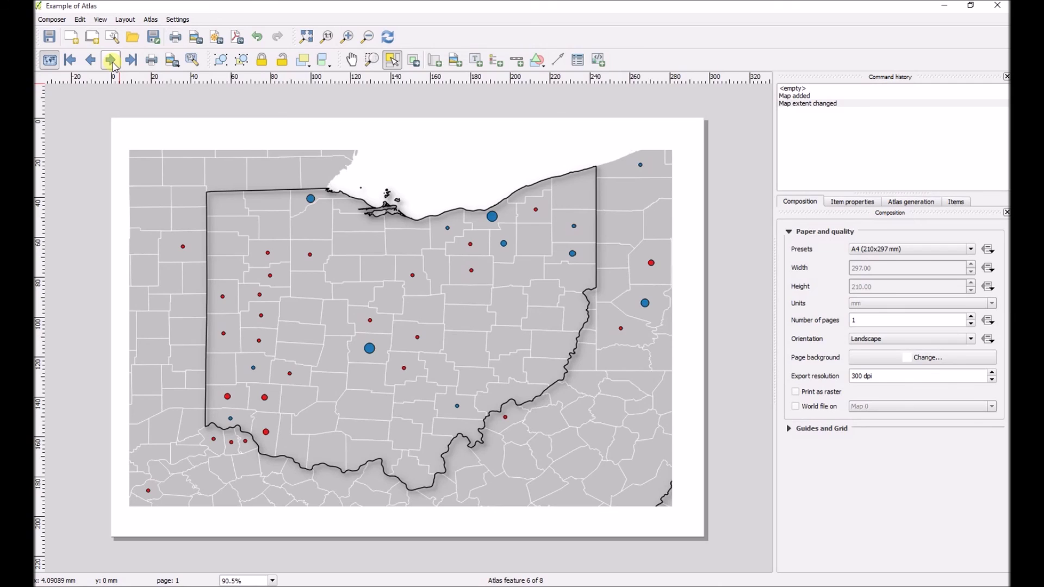
click(111, 61)
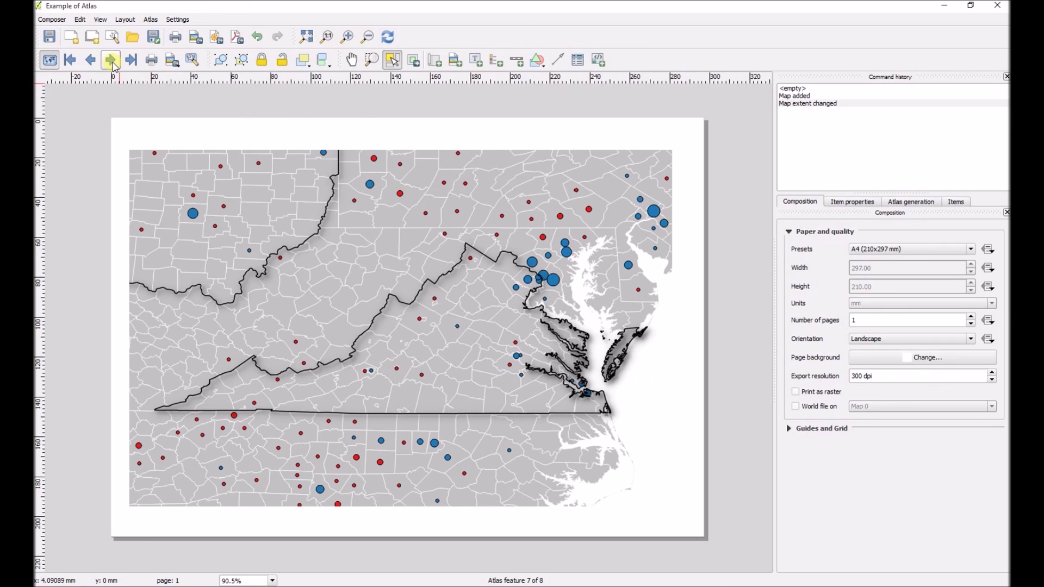